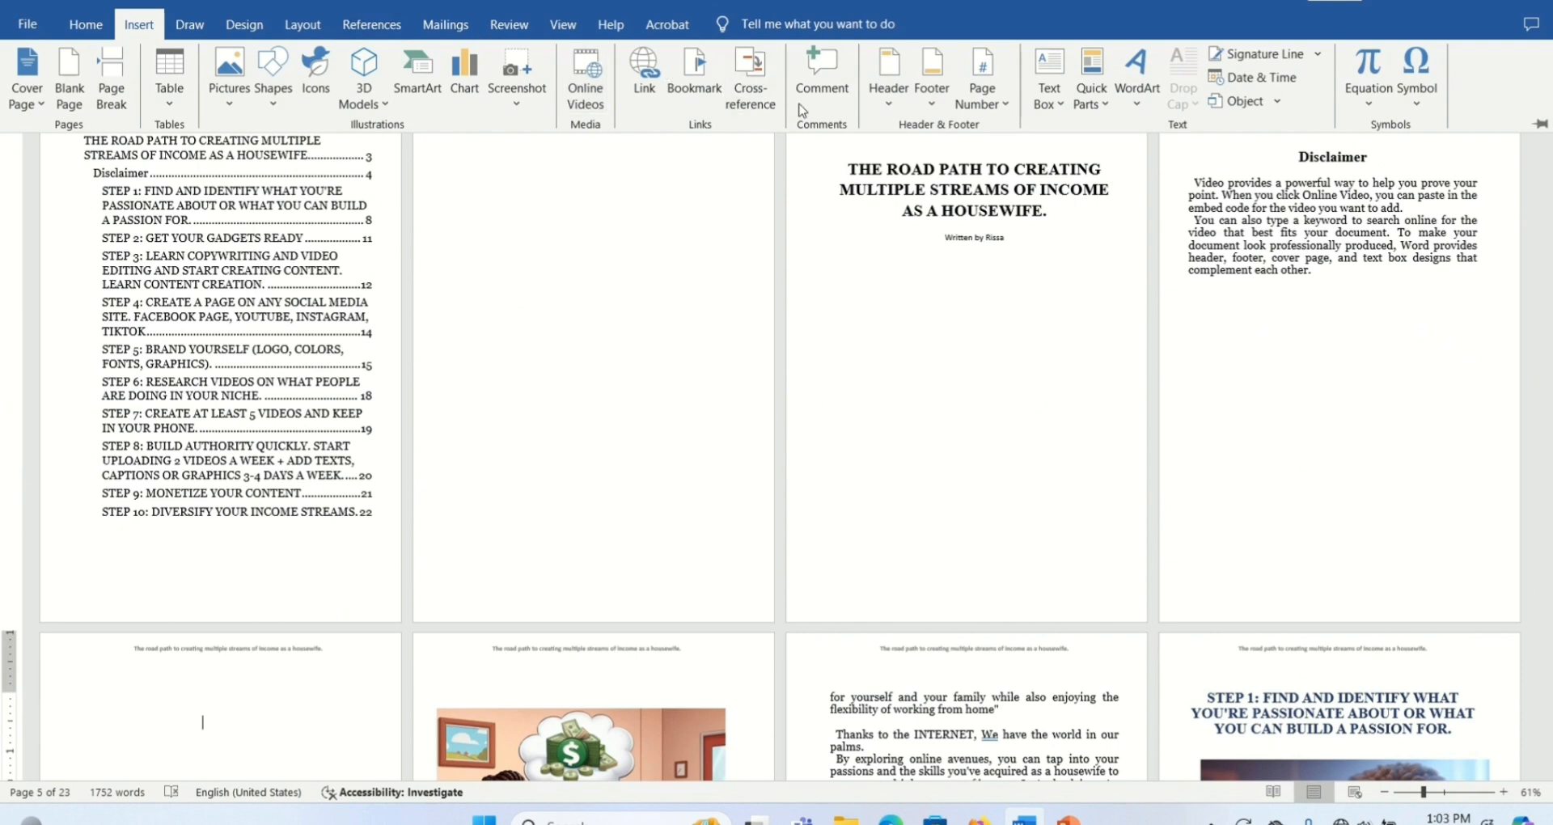
- Insert Plain Number 2 page numbers at the bottom of the pages and leave footer editing
click(1004, 105)
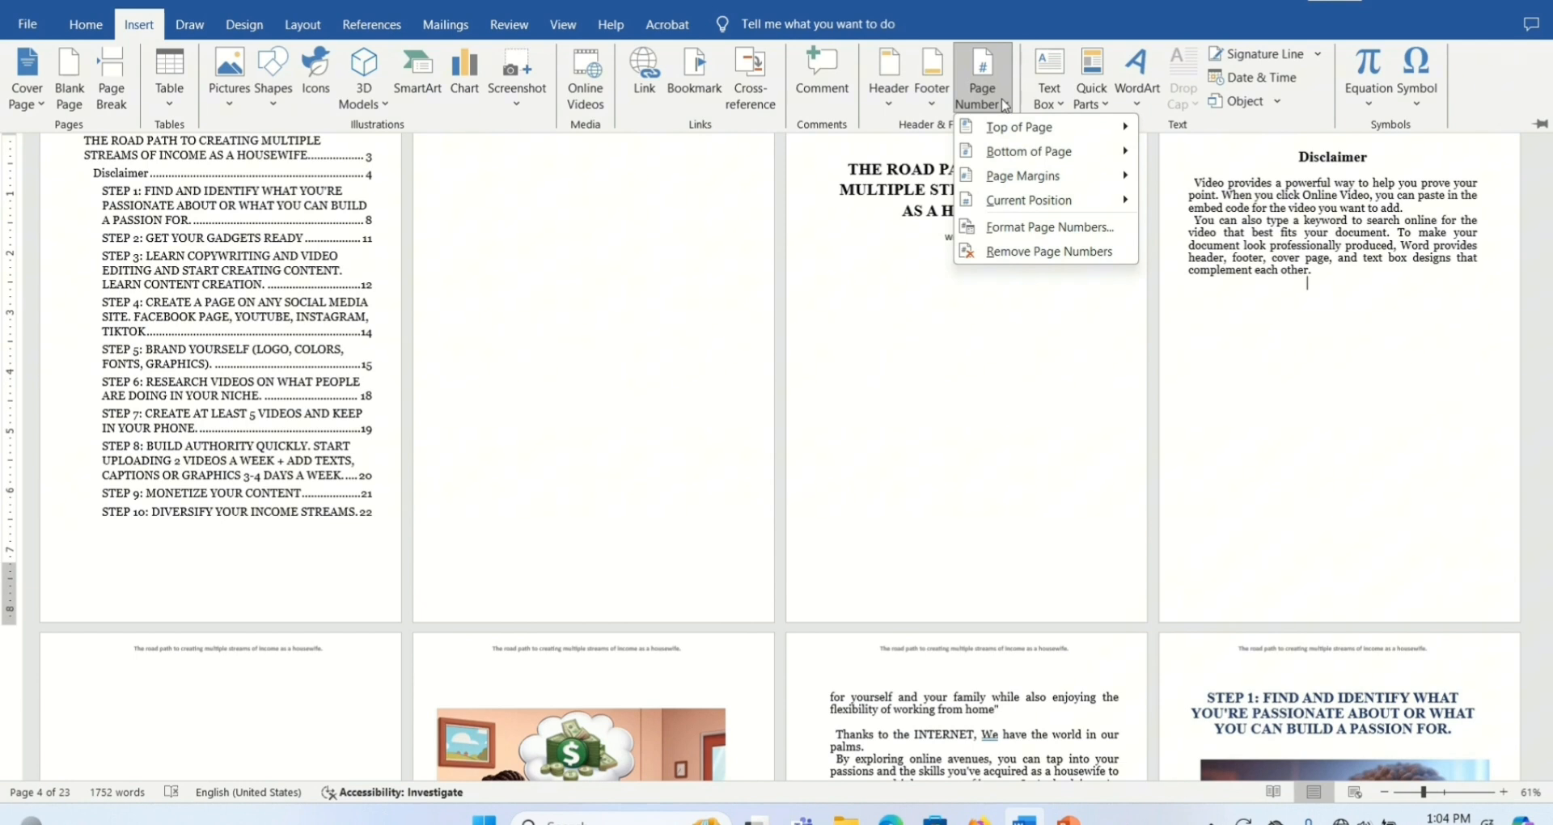
mouse_move(1018, 154)
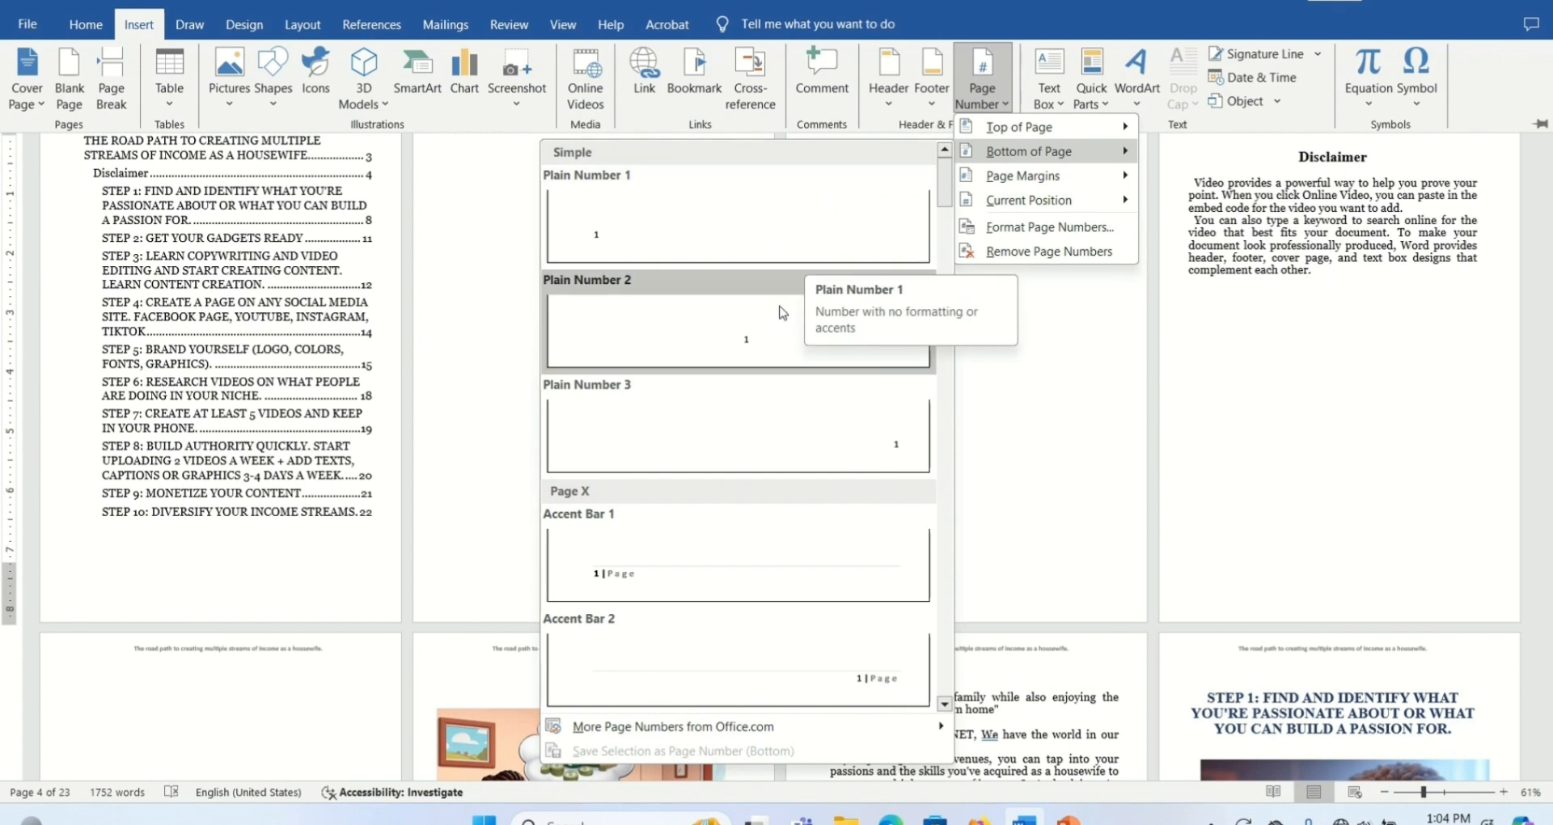
click(764, 333)
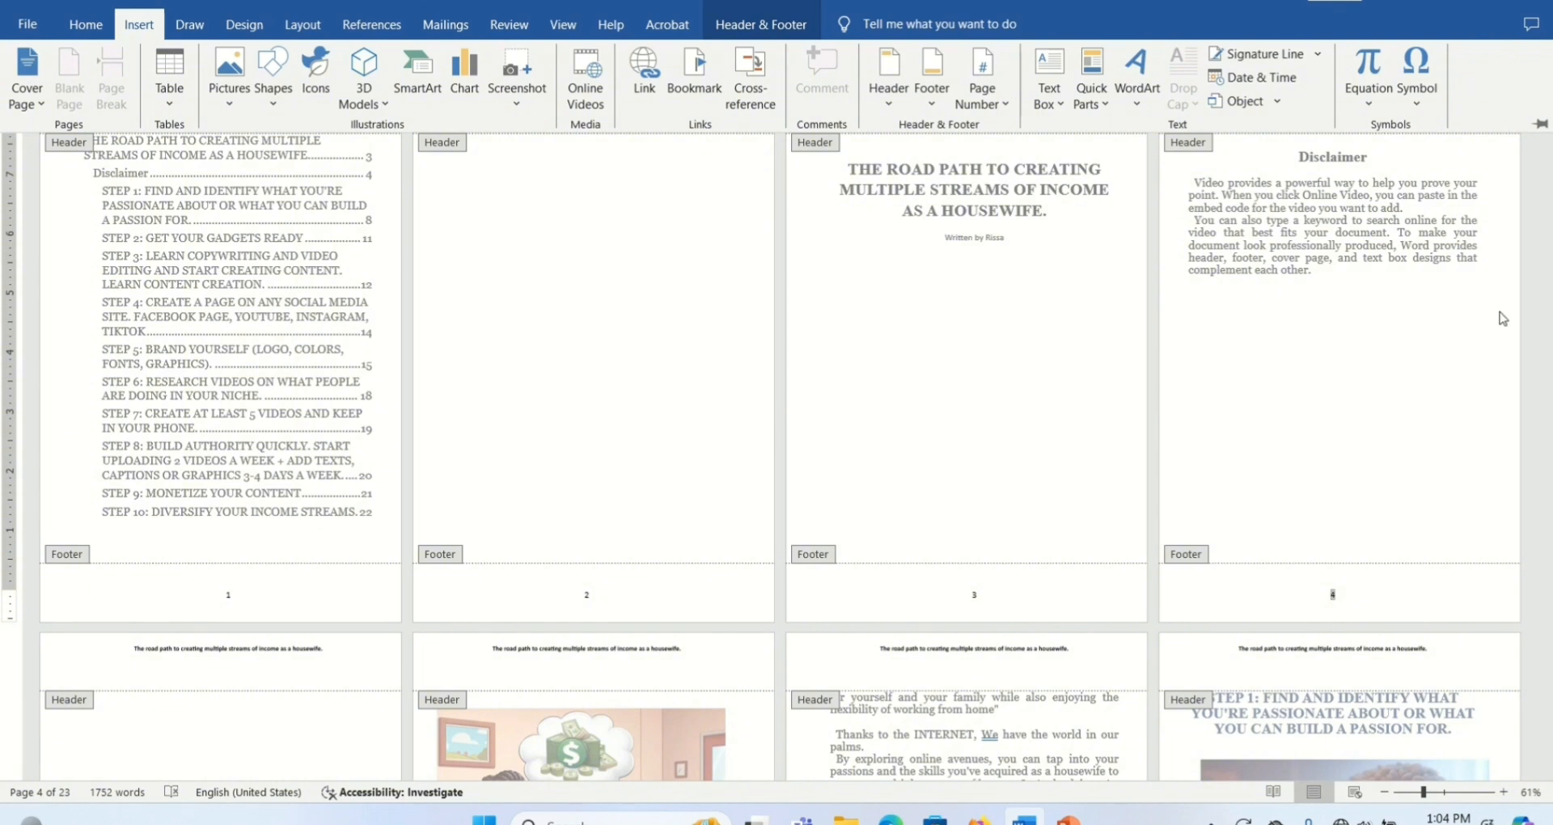
click(1547, 330)
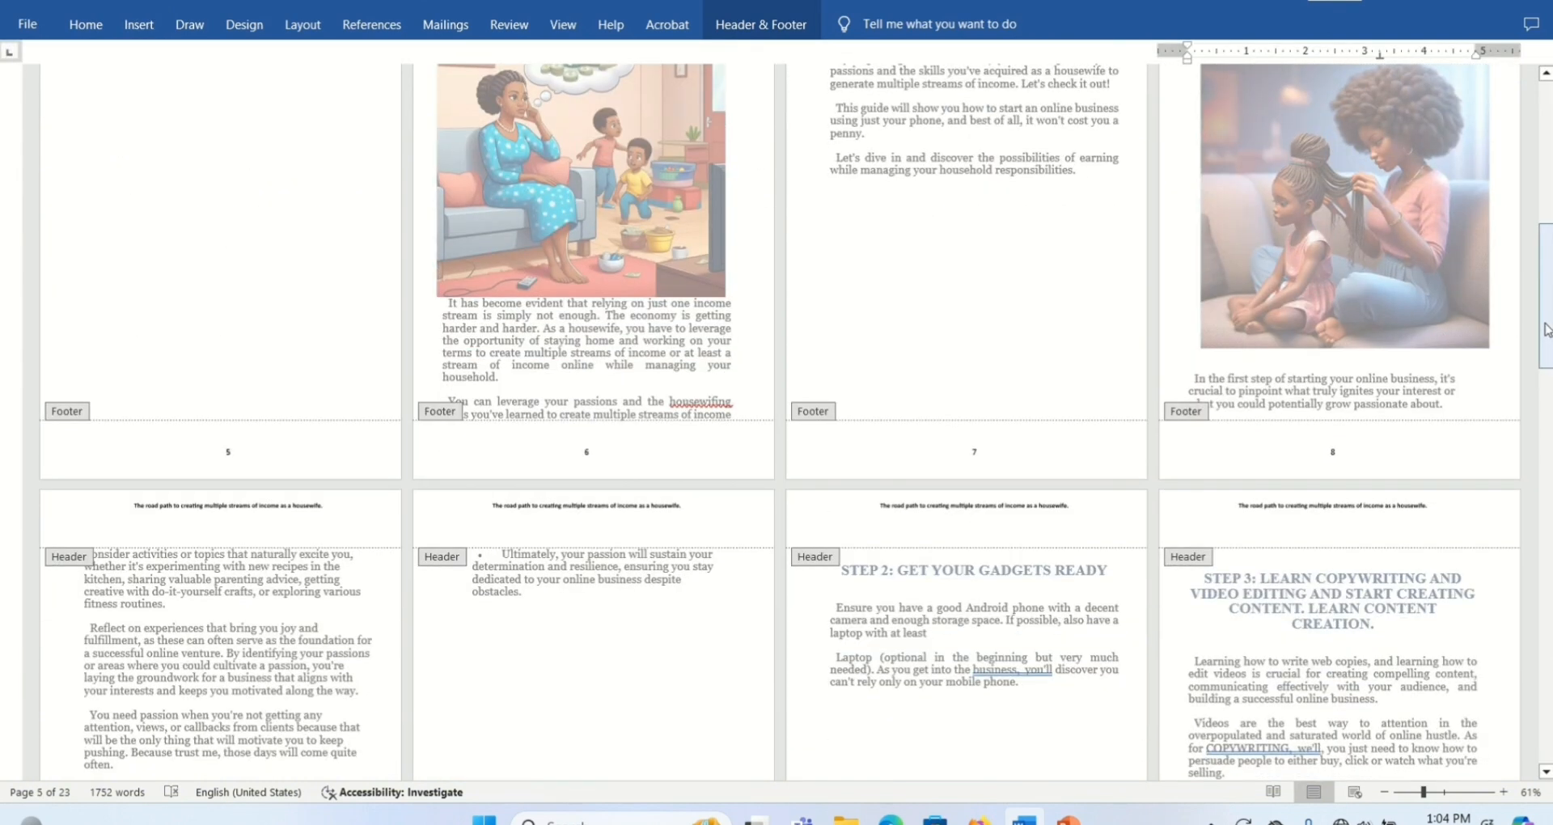
drag(1547, 330, 1547, 188)
key(Escape)
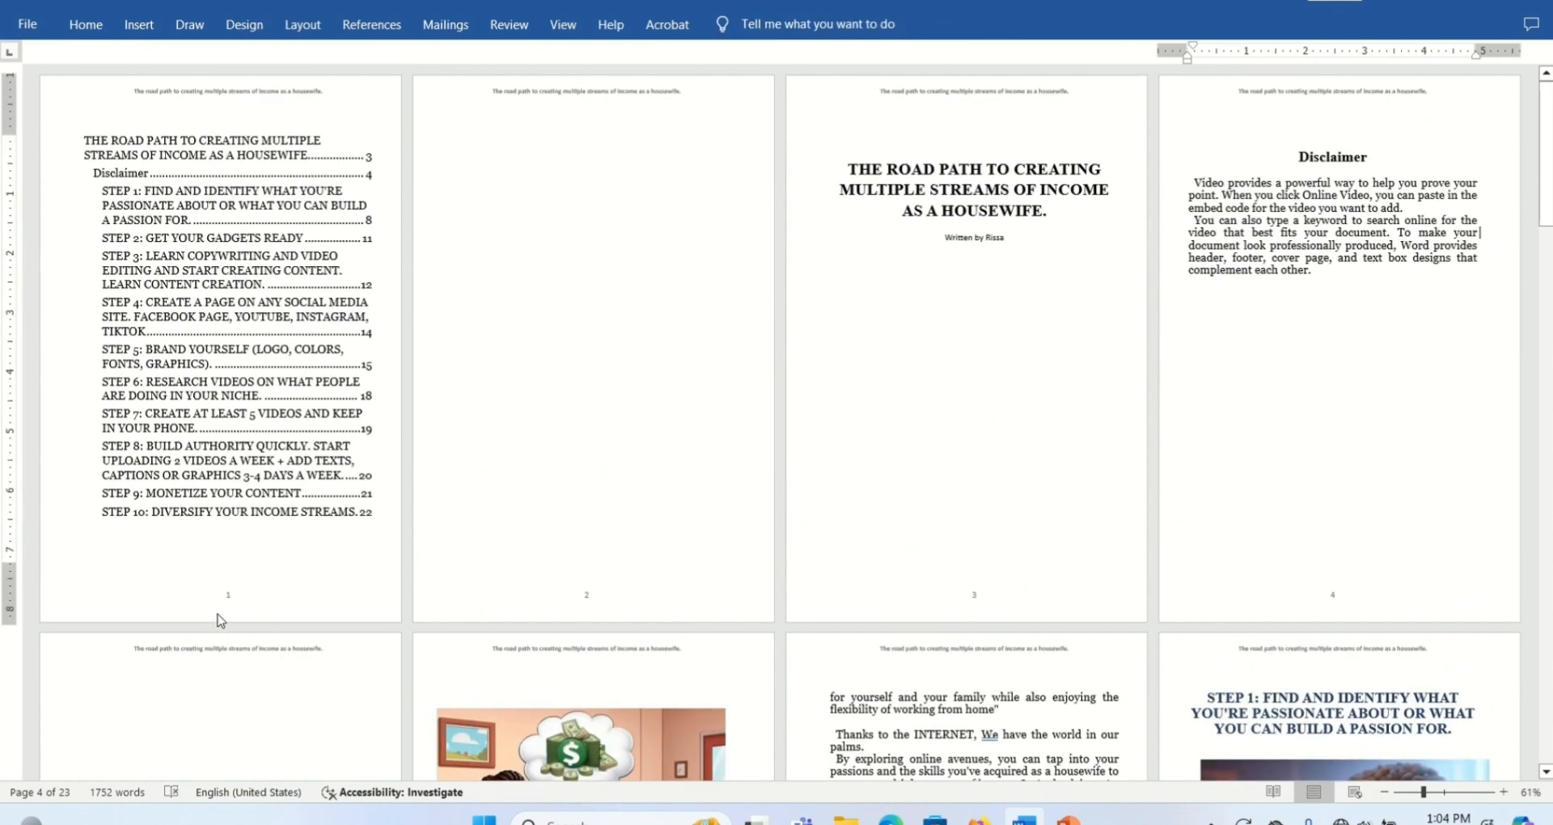
- Open the table of contents page's footer and enable Different First Page to drop its page number
double_click(236, 596)
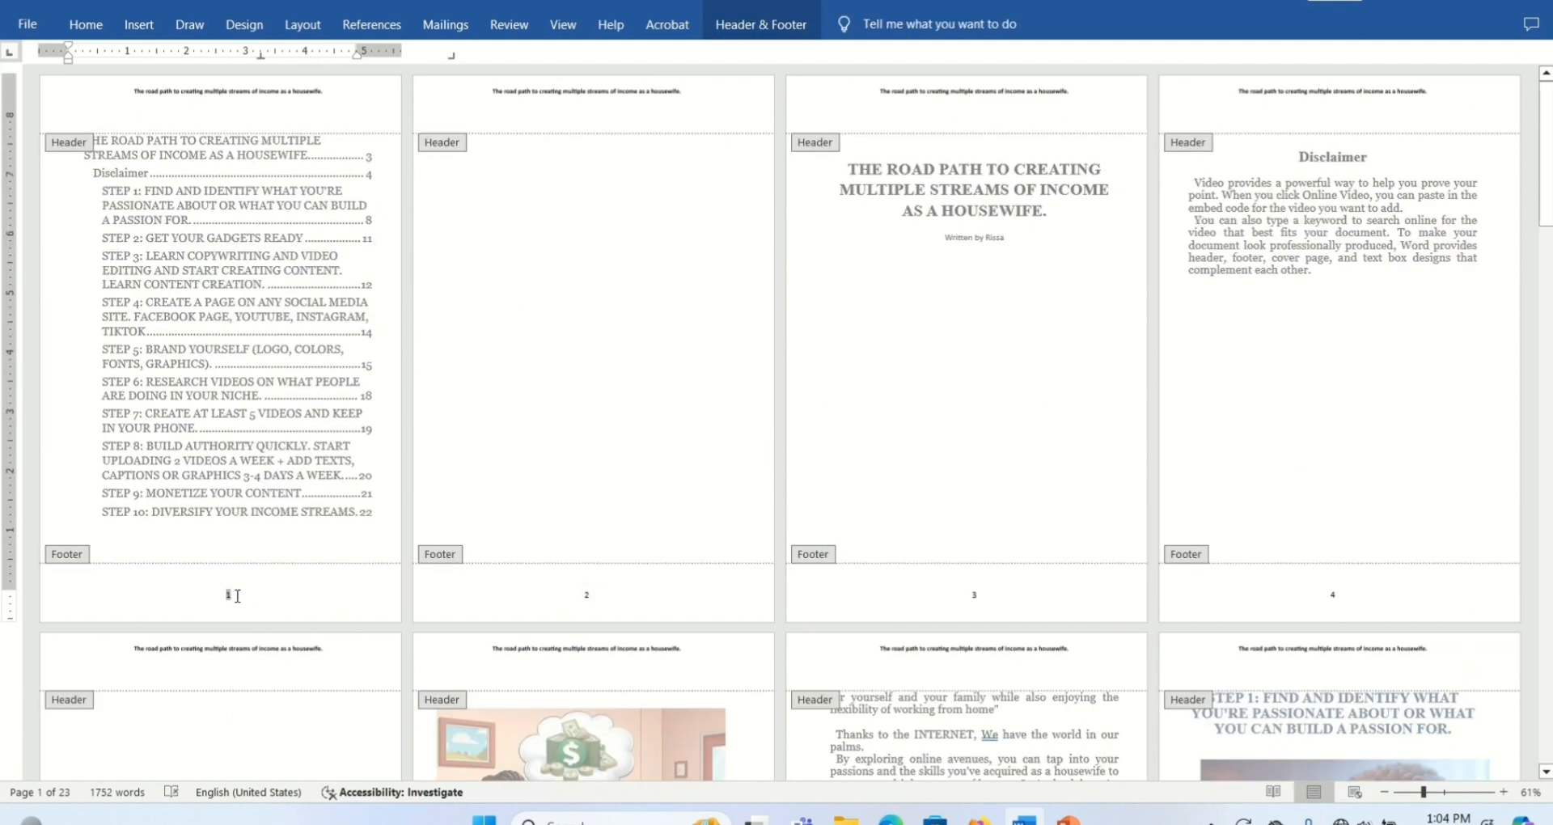
click(781, 29)
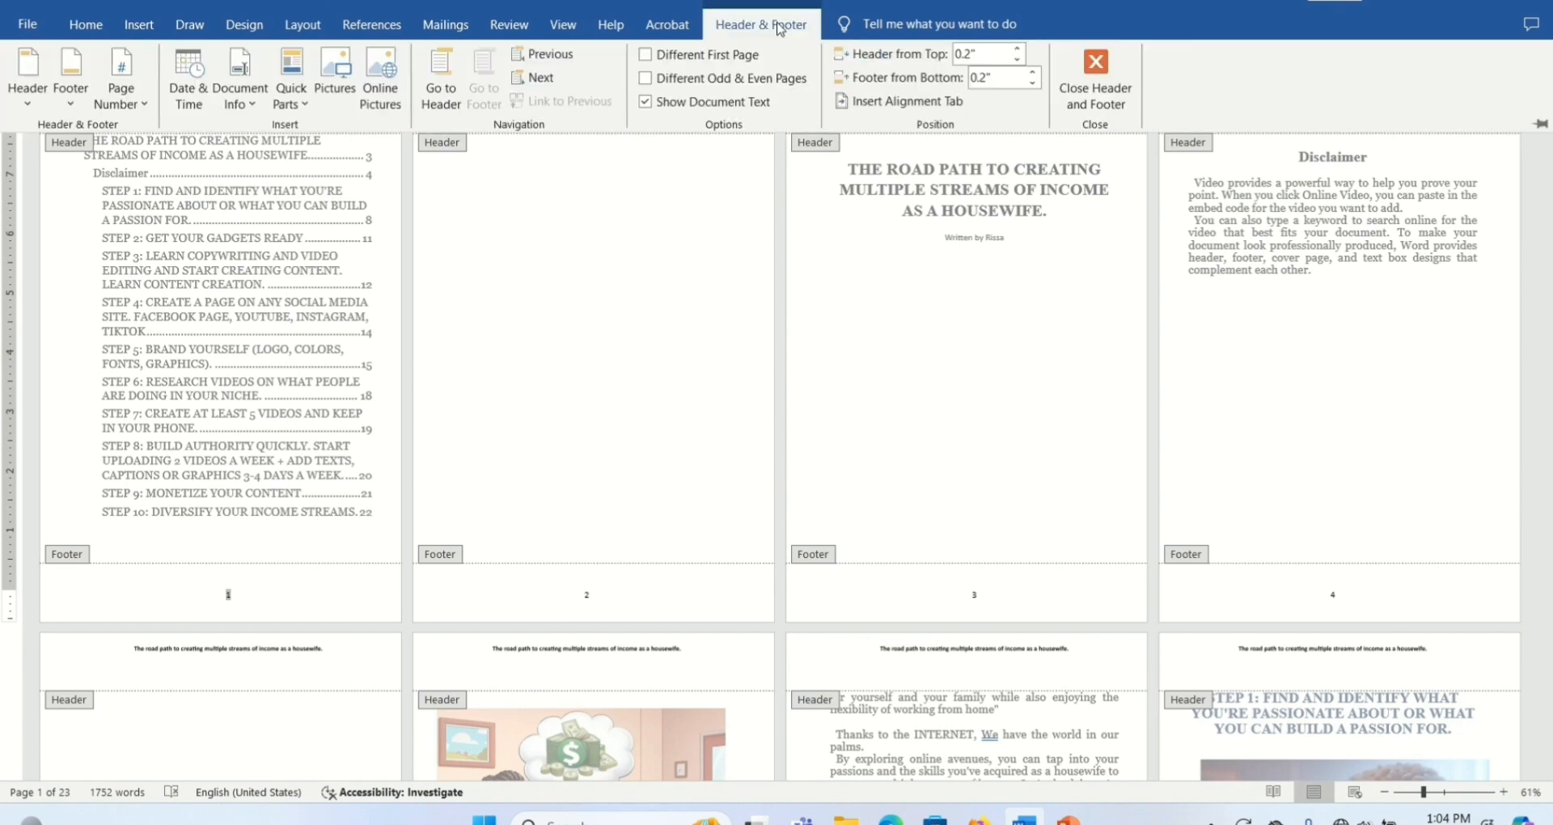
click(645, 55)
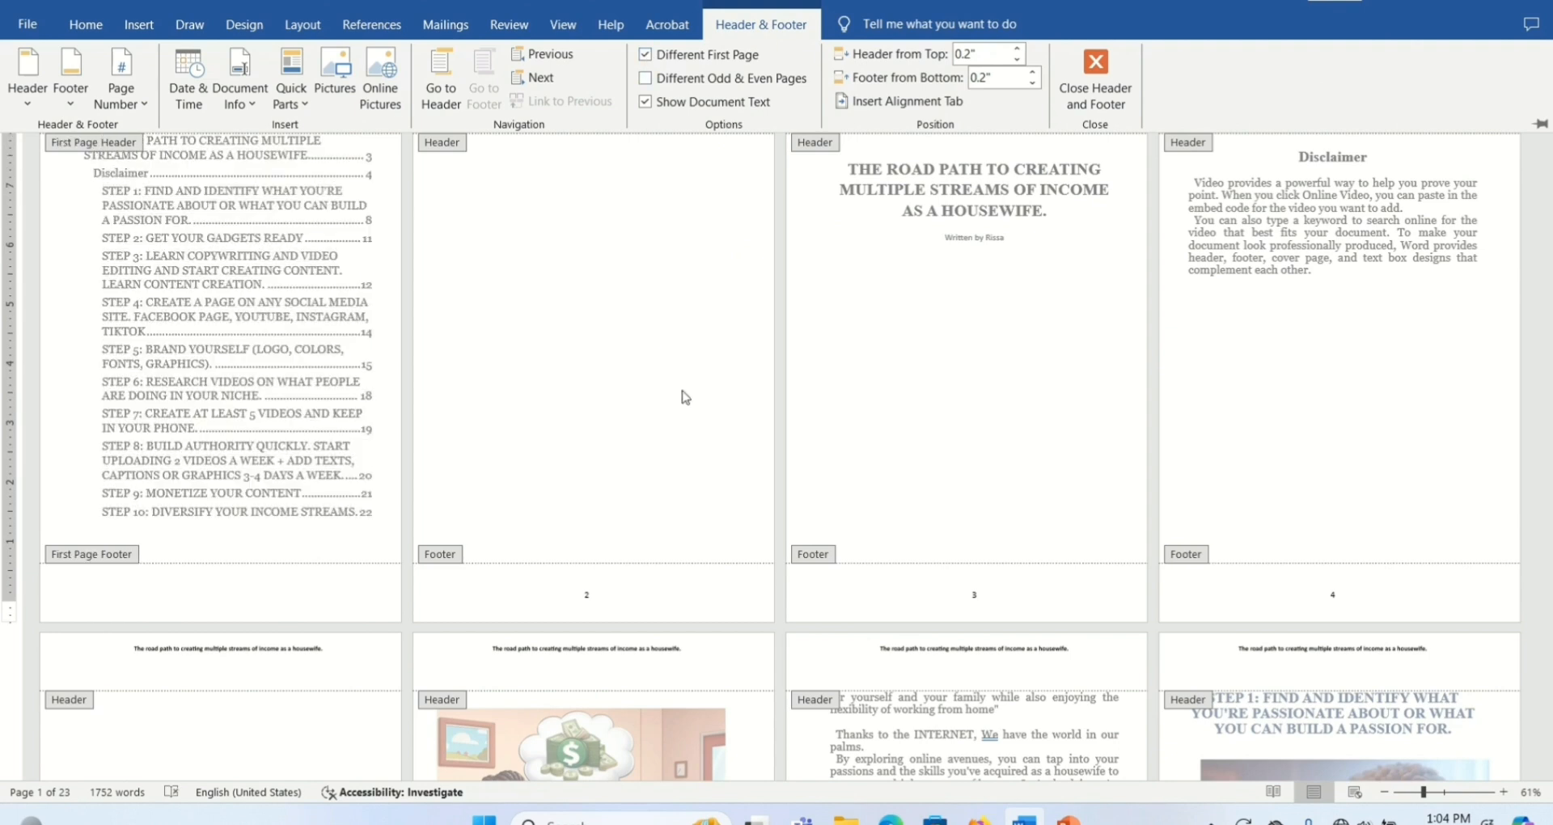
click(624, 599)
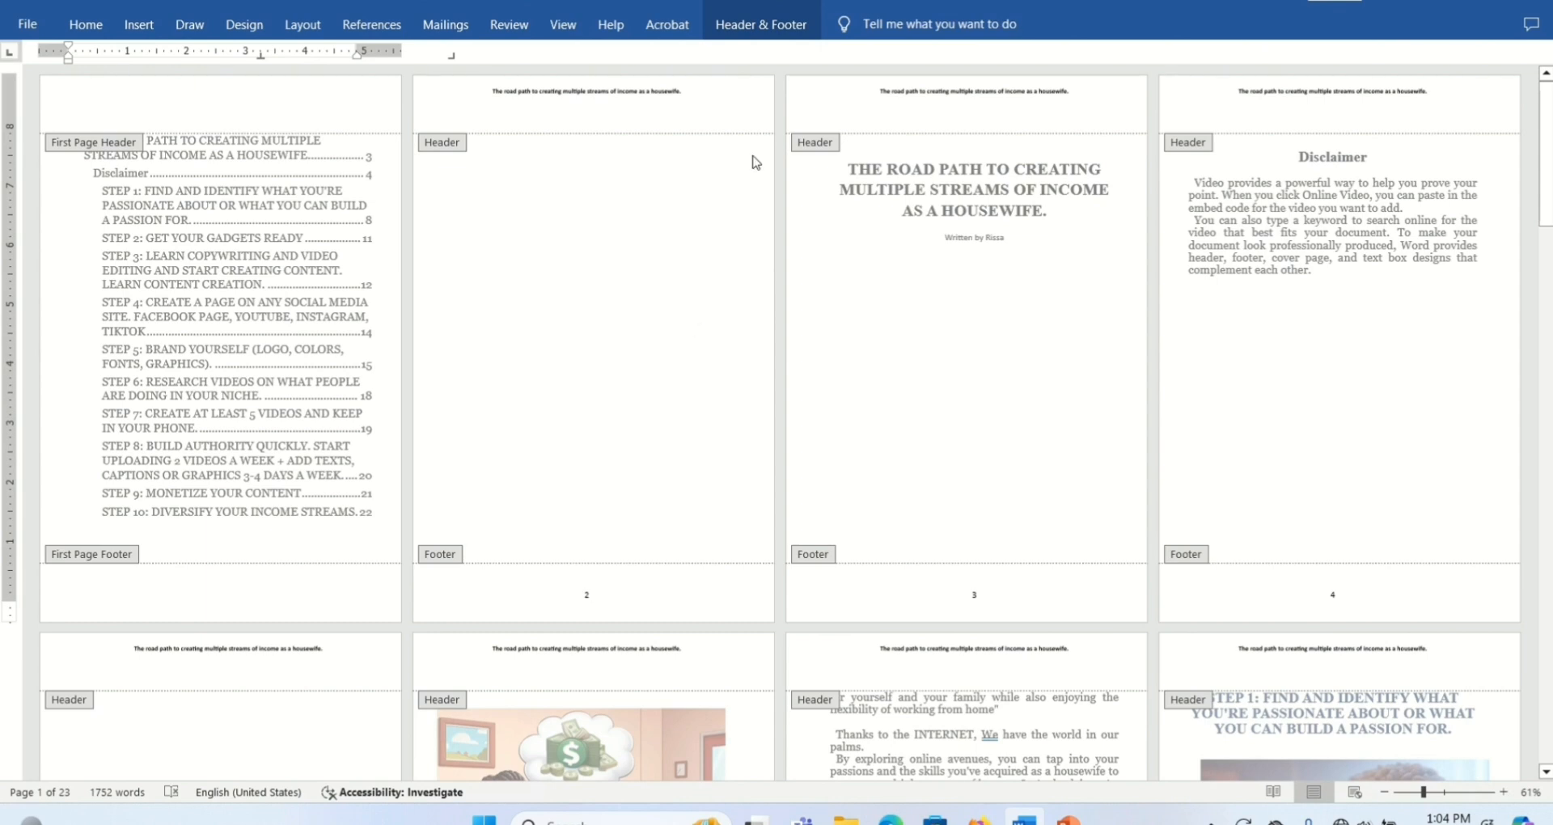
- Format the page numbers to start at 0 and close header and footer editing
click(757, 24)
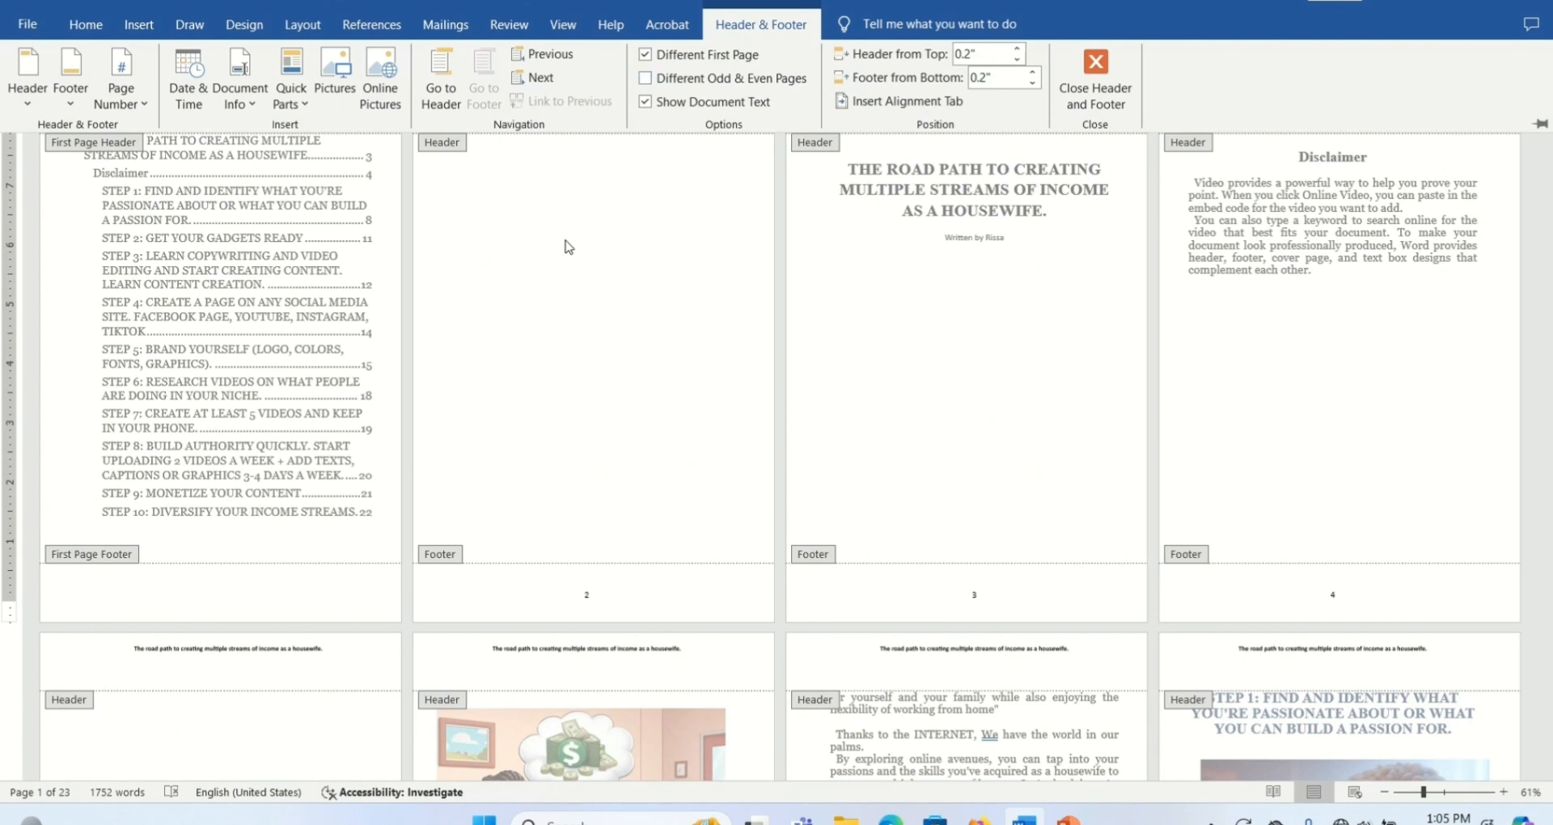
click(140, 95)
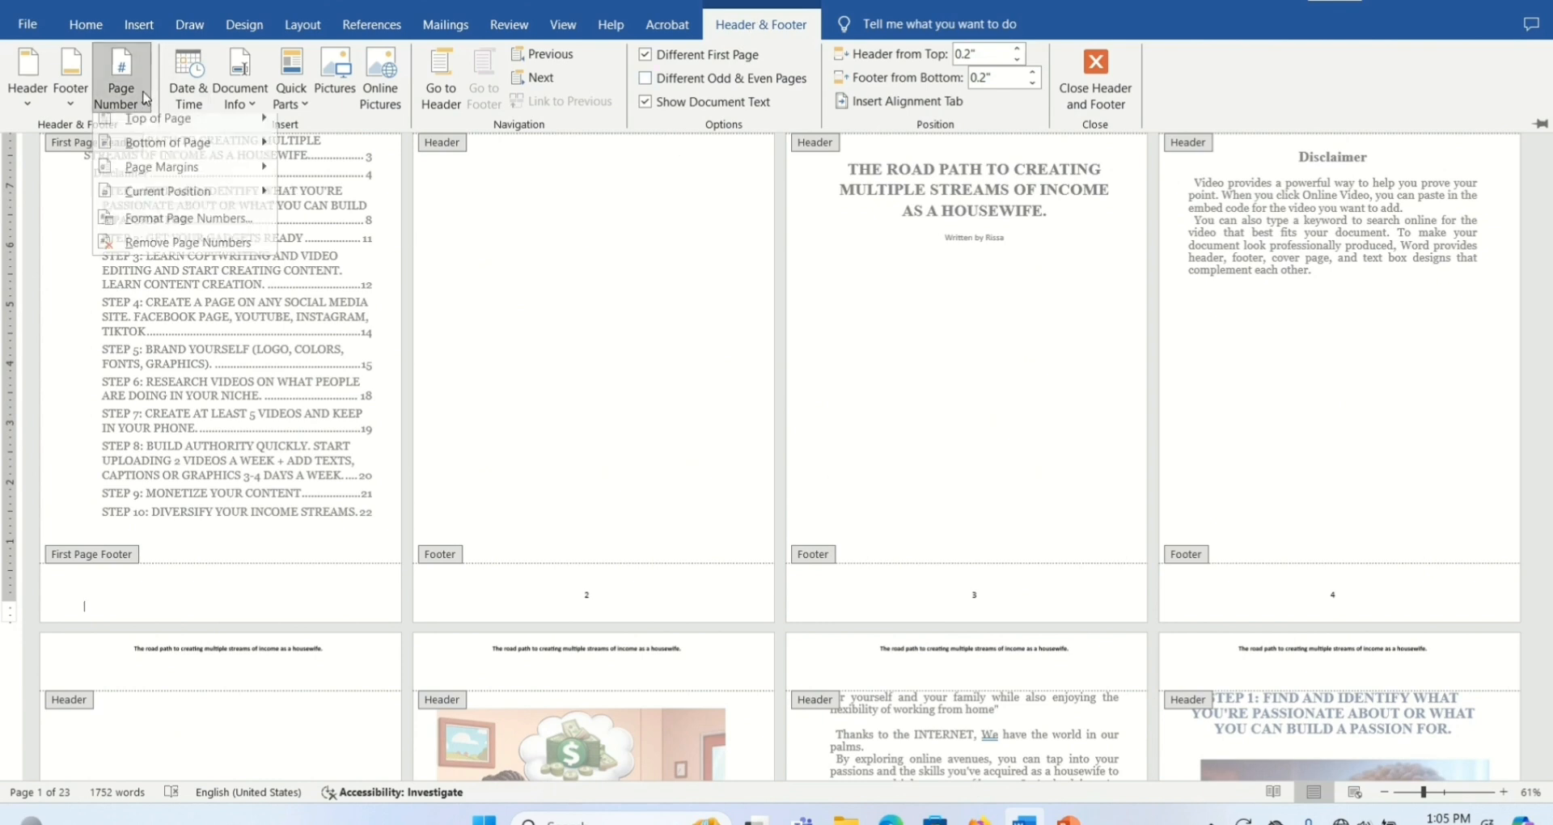
mouse_move(167, 208)
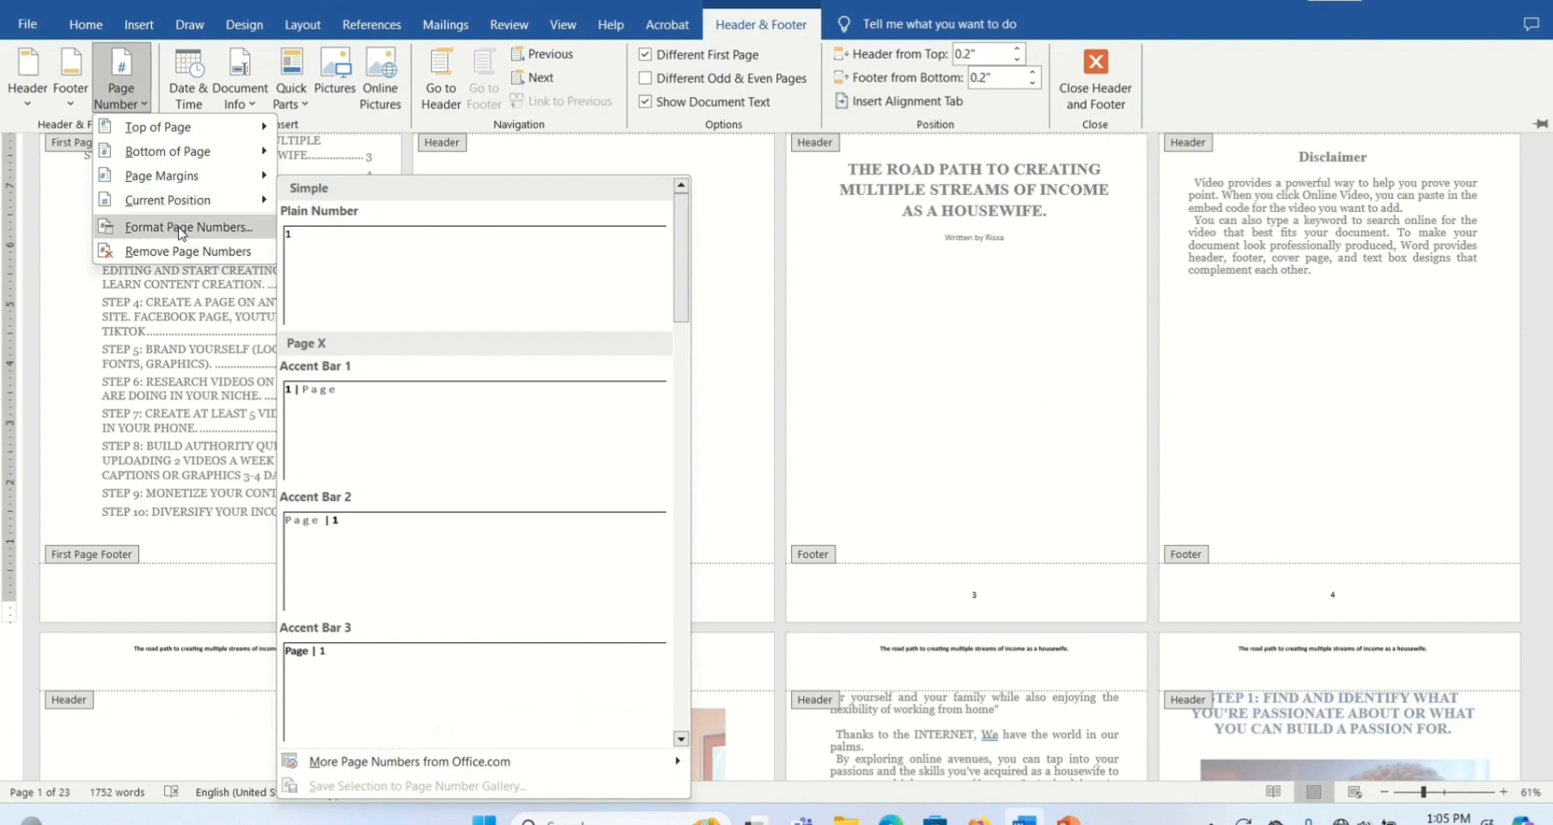
click(224, 232)
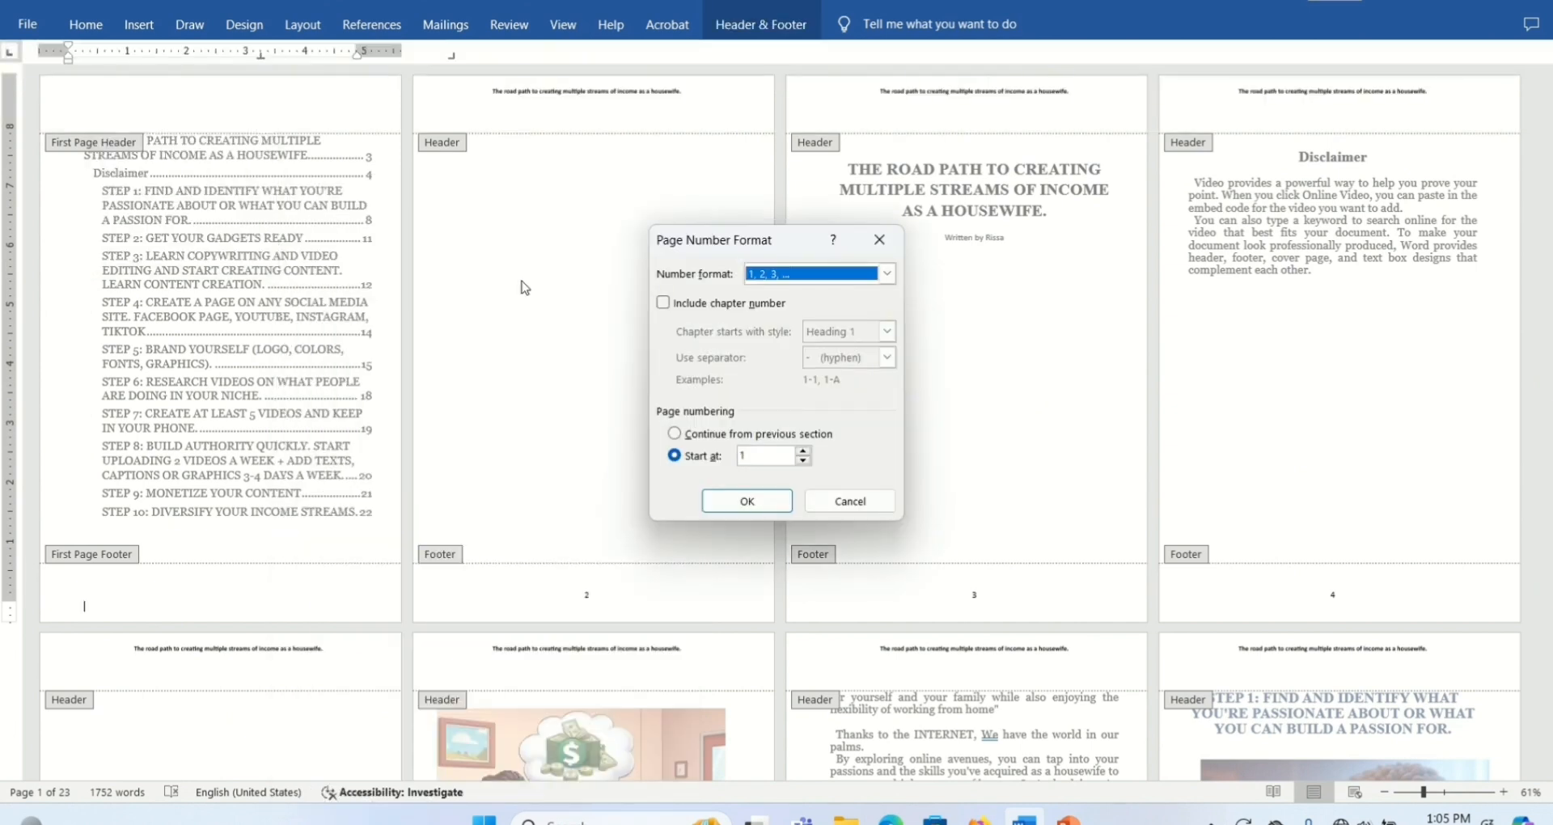
click(804, 462)
click(773, 502)
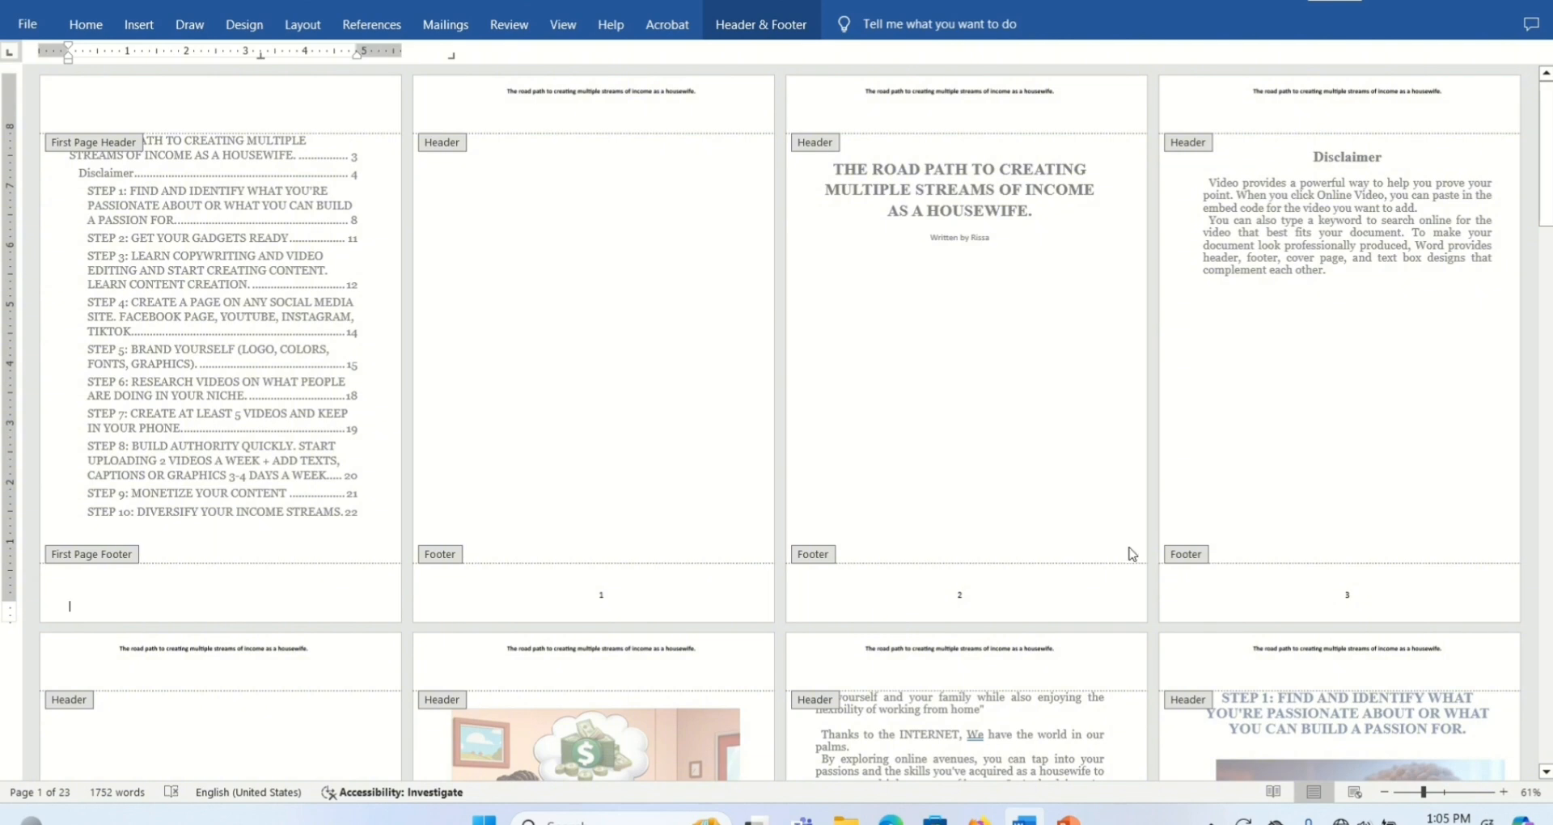
drag(1548, 194, 1549, 294)
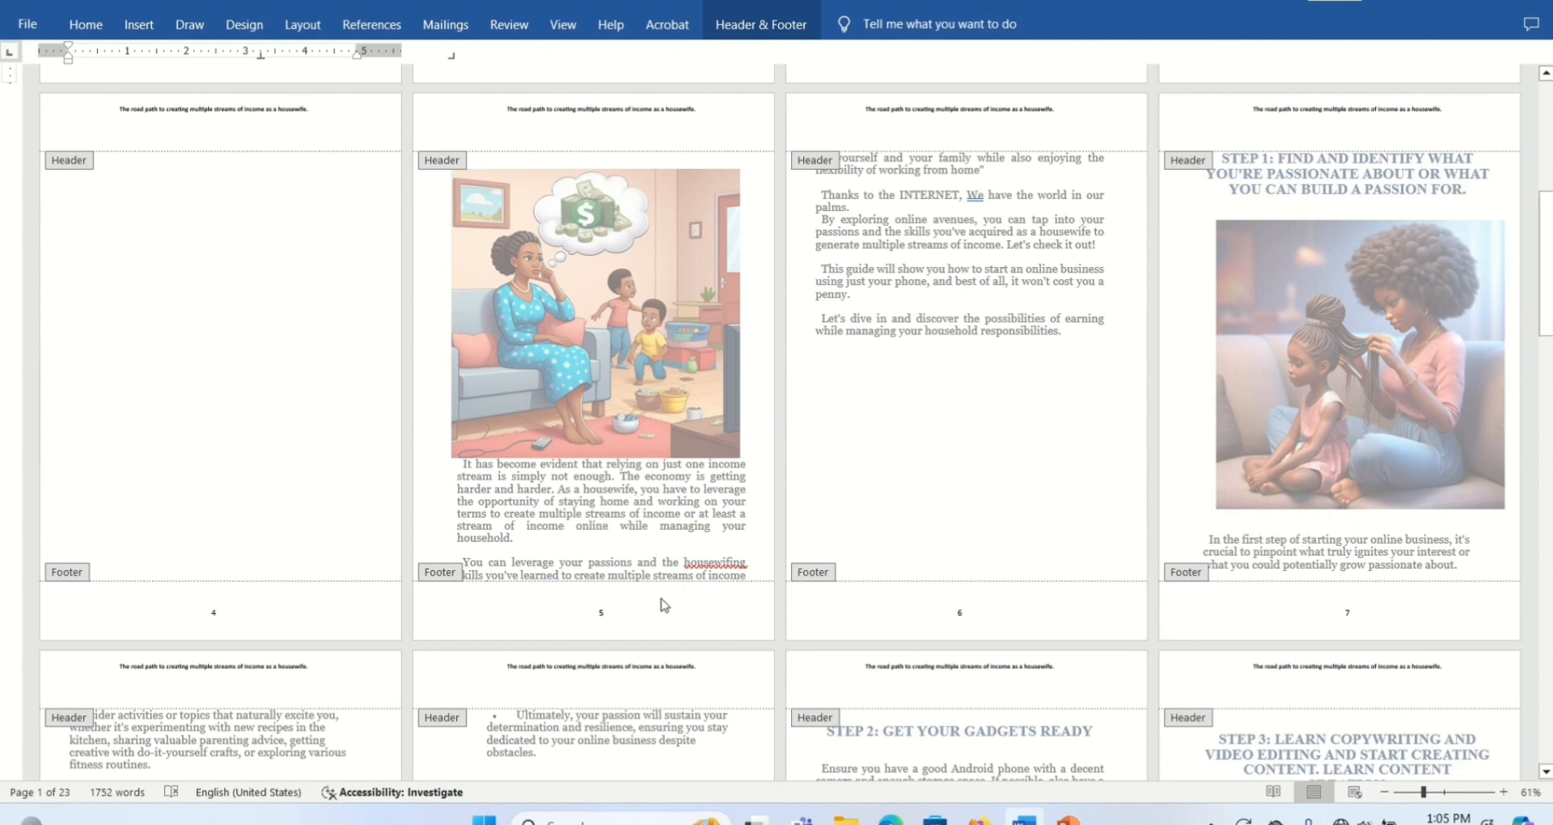
mouse_move(1545, 263)
mouse_down()
mouse_move(1546, 174)
mouse_move(1546, 253)
mouse_up()
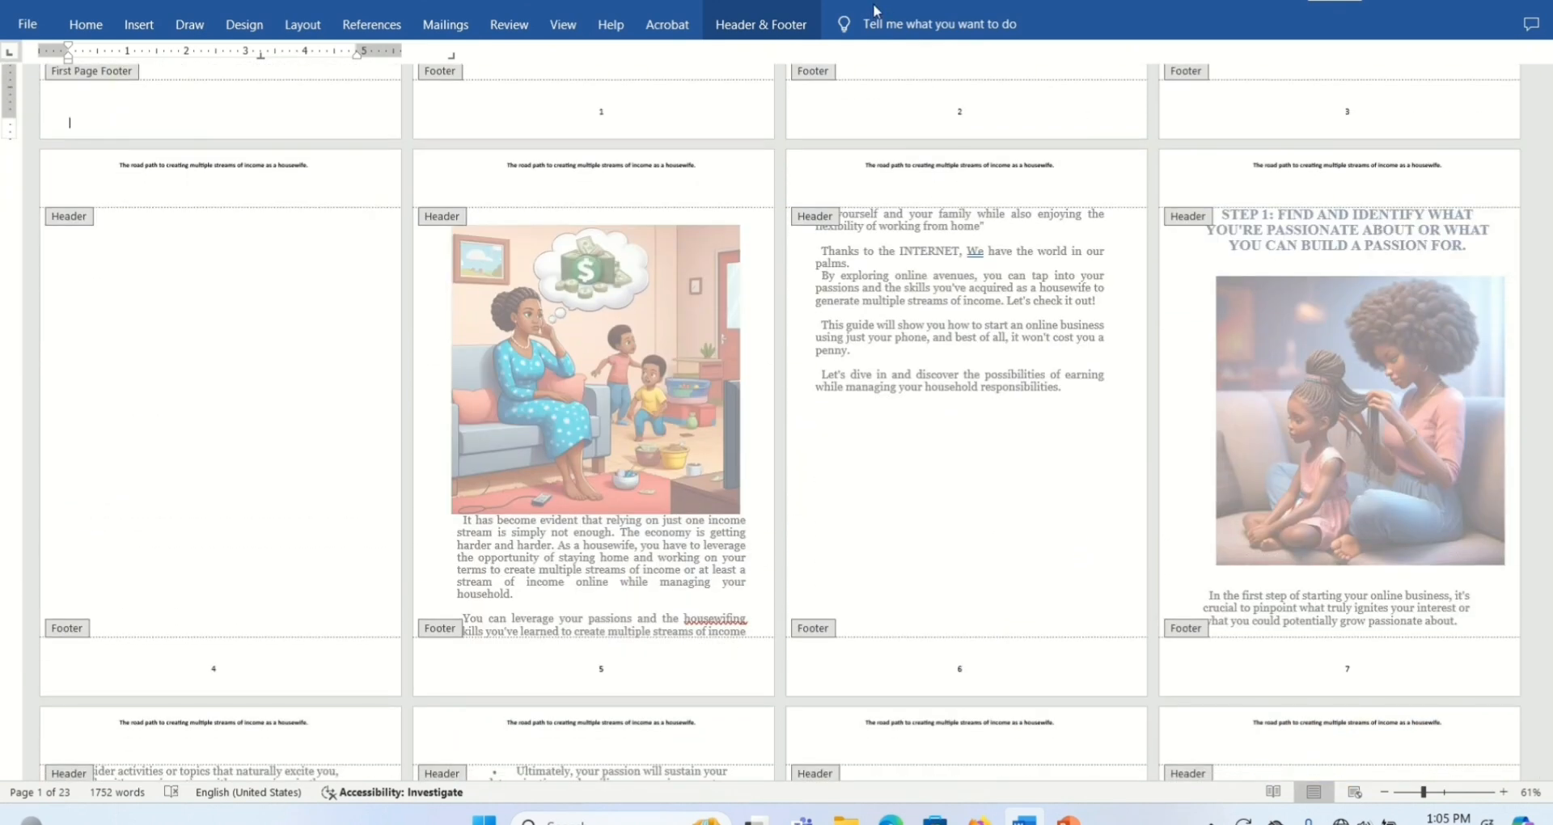
double_click(214, 670)
double_click(1540, 150)
key(Escape)
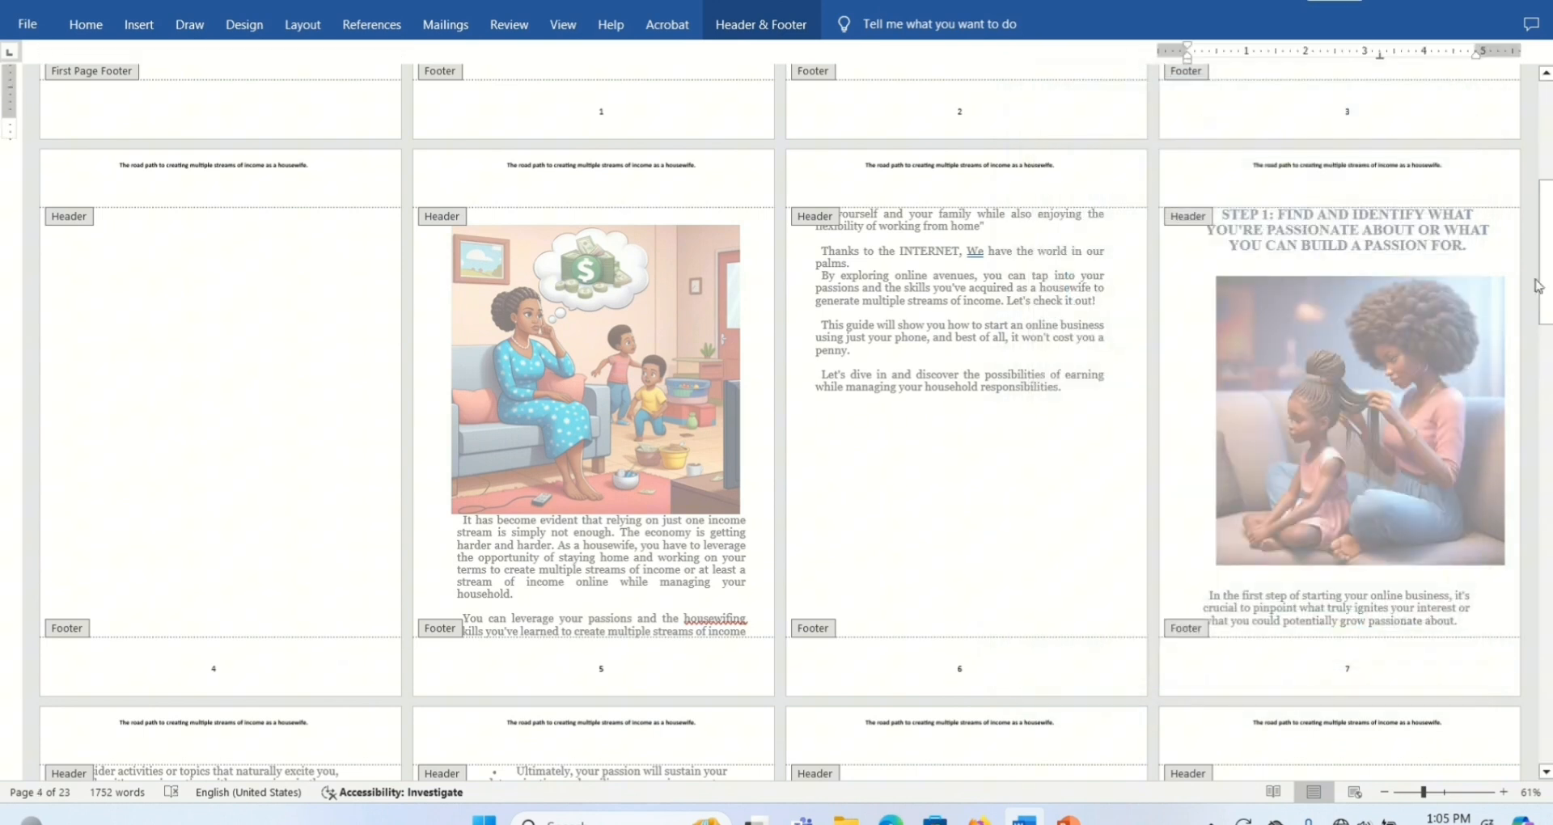
key(Escape)
- Show the formatting marks with the cursor on the blank page before the illustrated introduction
mouse_move(1546, 184)
mouse_down()
mouse_move(1545, 276)
mouse_move(1545, 212)
mouse_up()
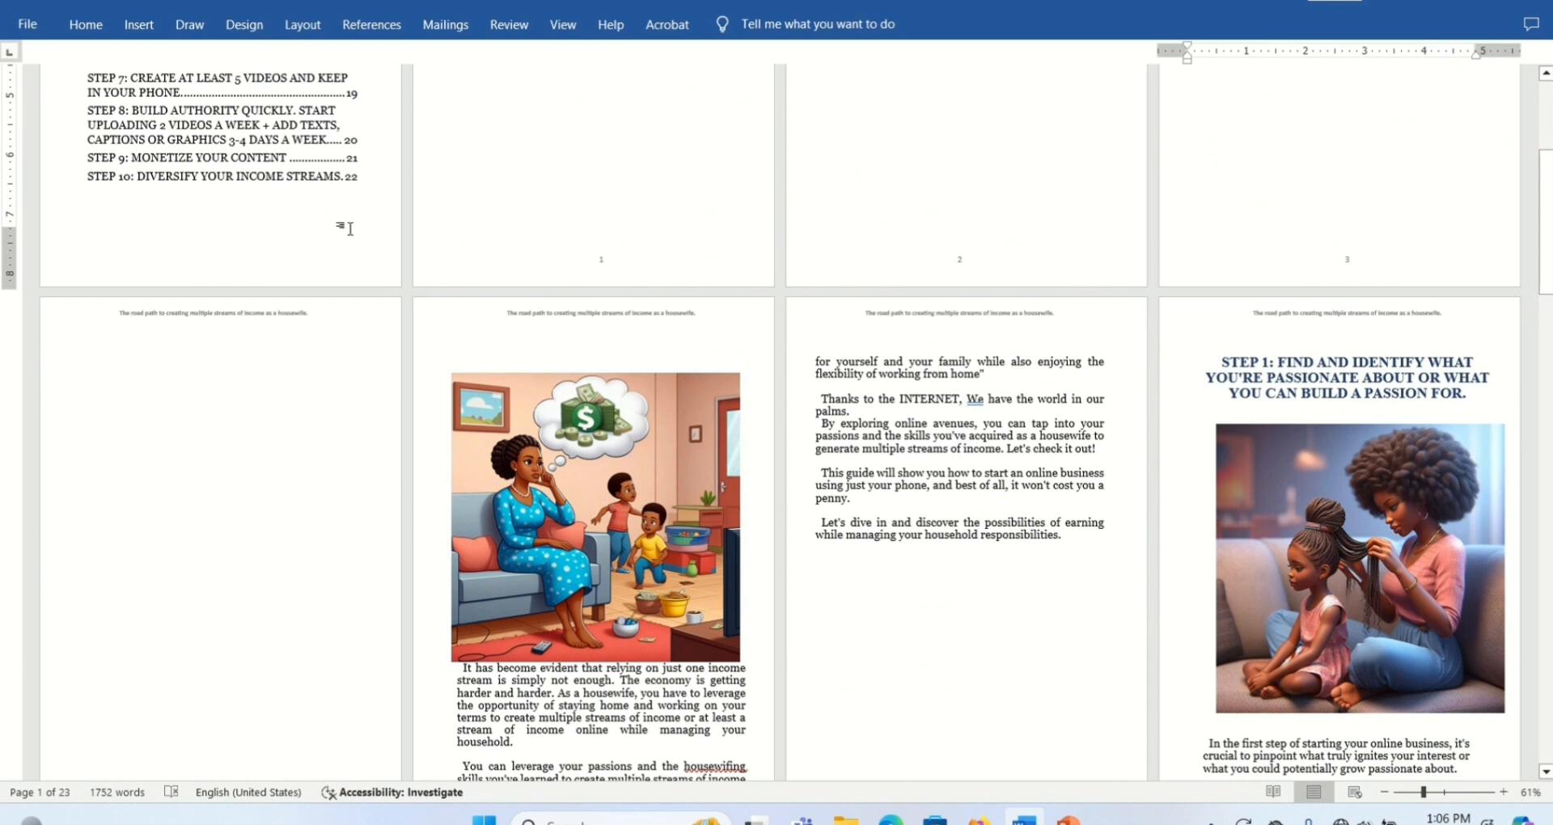
click(147, 359)
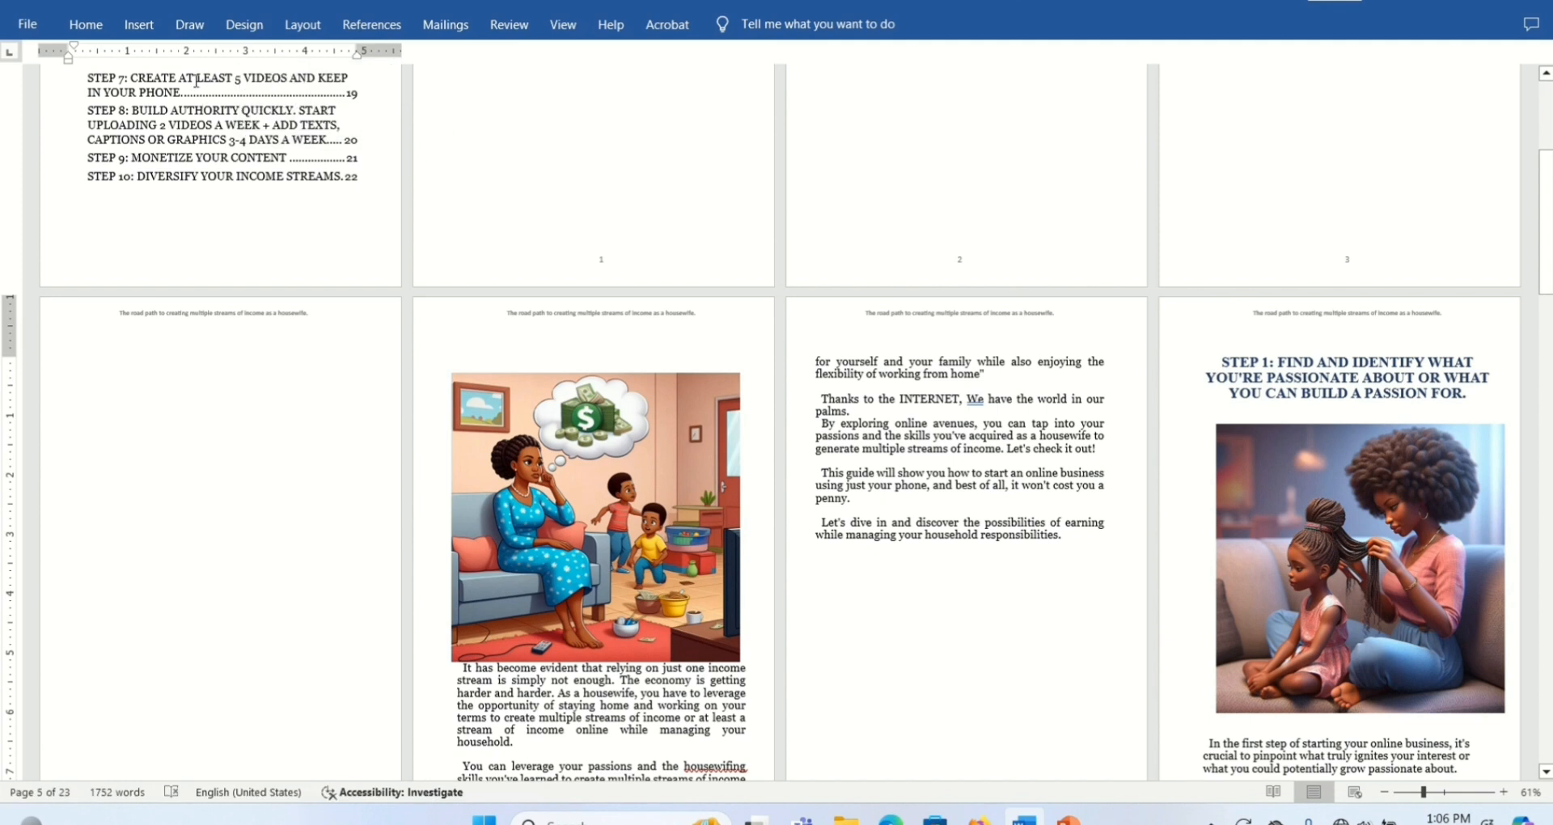
click(76, 31)
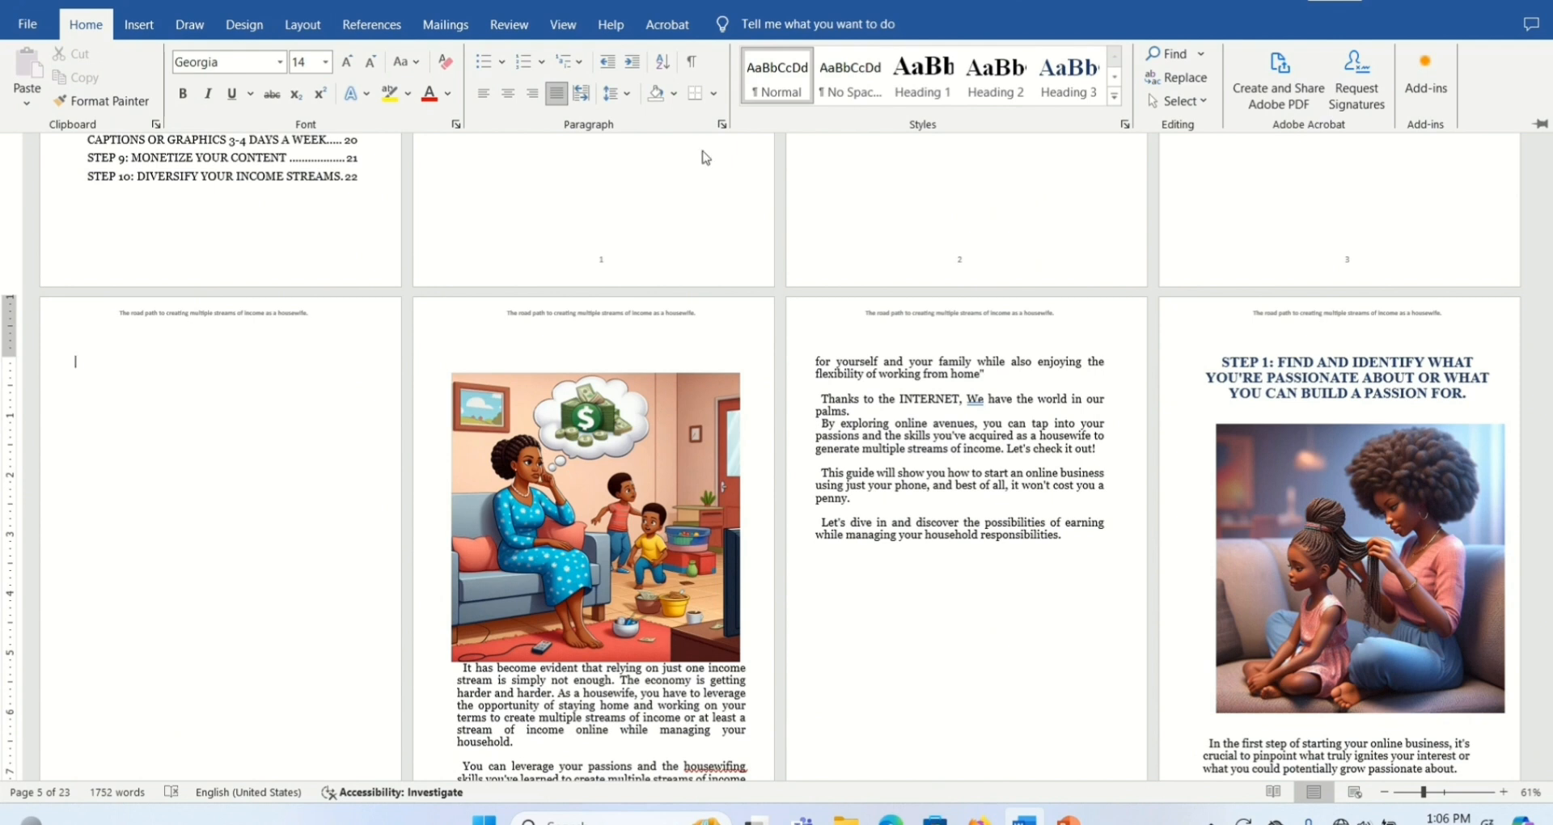
click(692, 63)
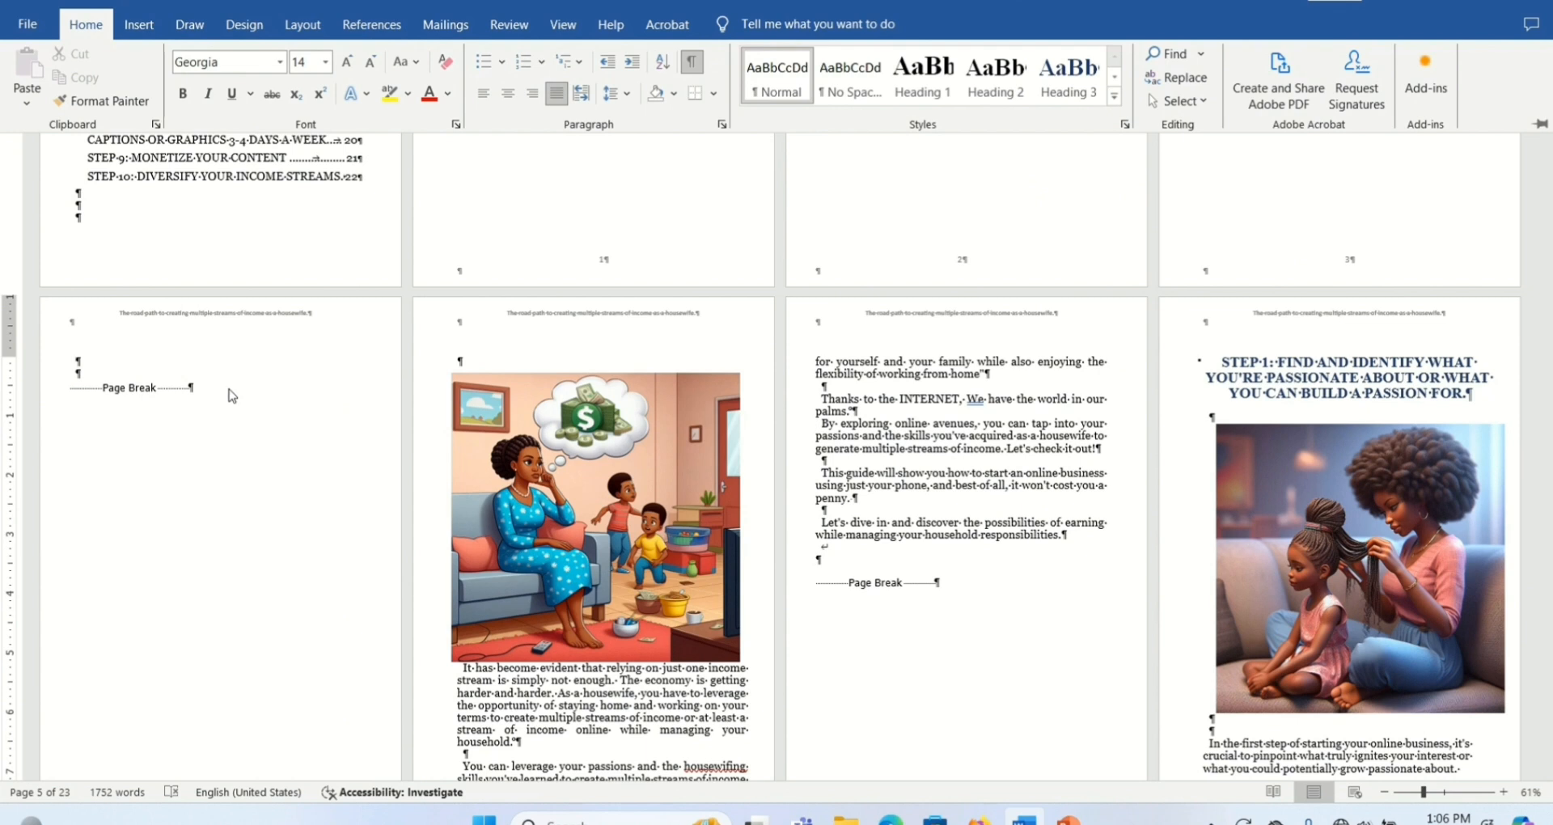
- Insert a Next Page section break after the page break on the blank page, and hide the formatting marks
click(204, 390)
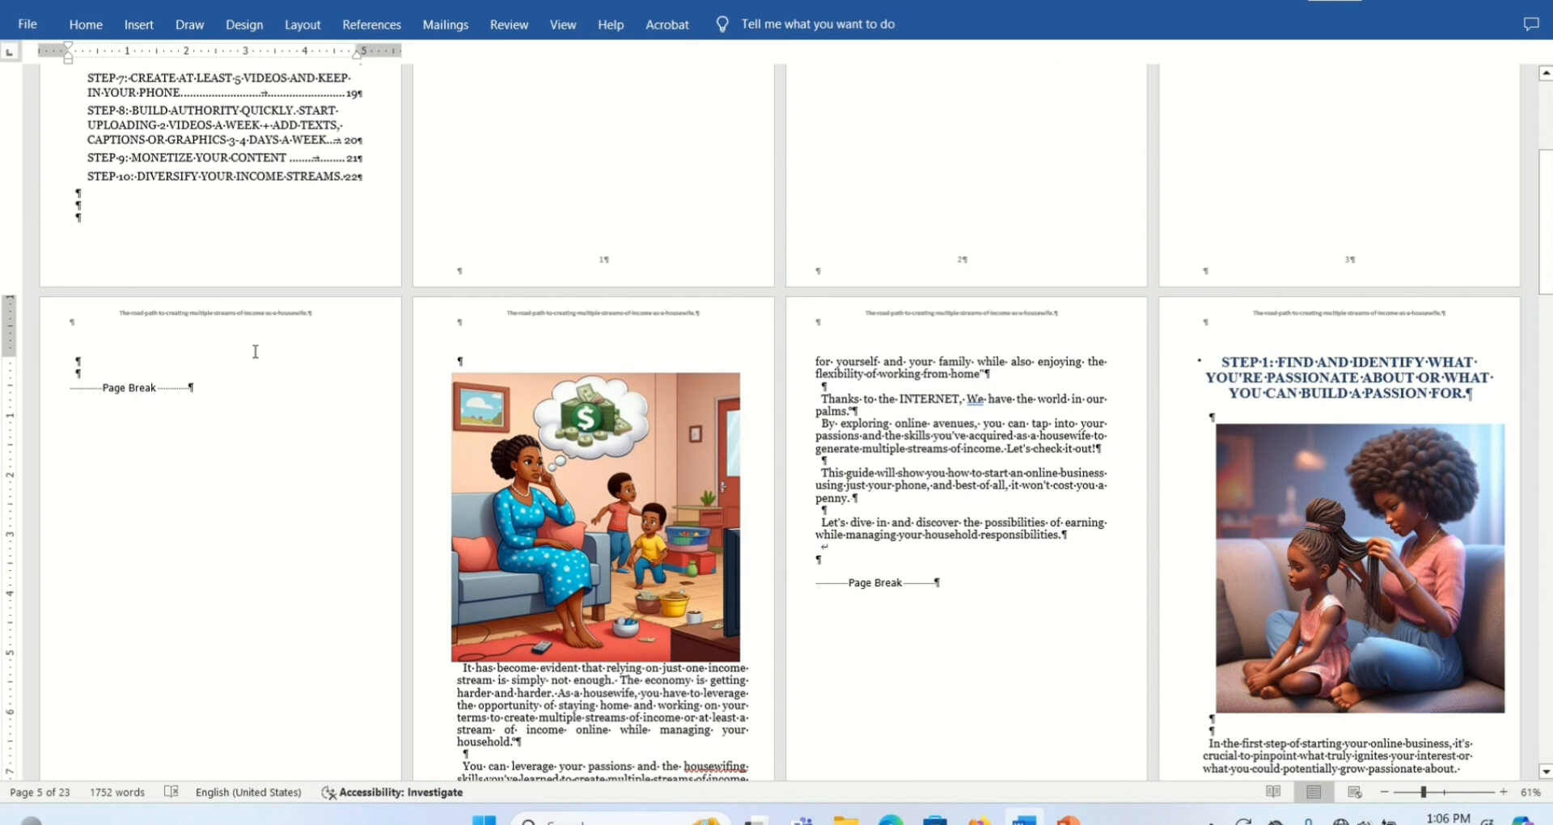
click(312, 25)
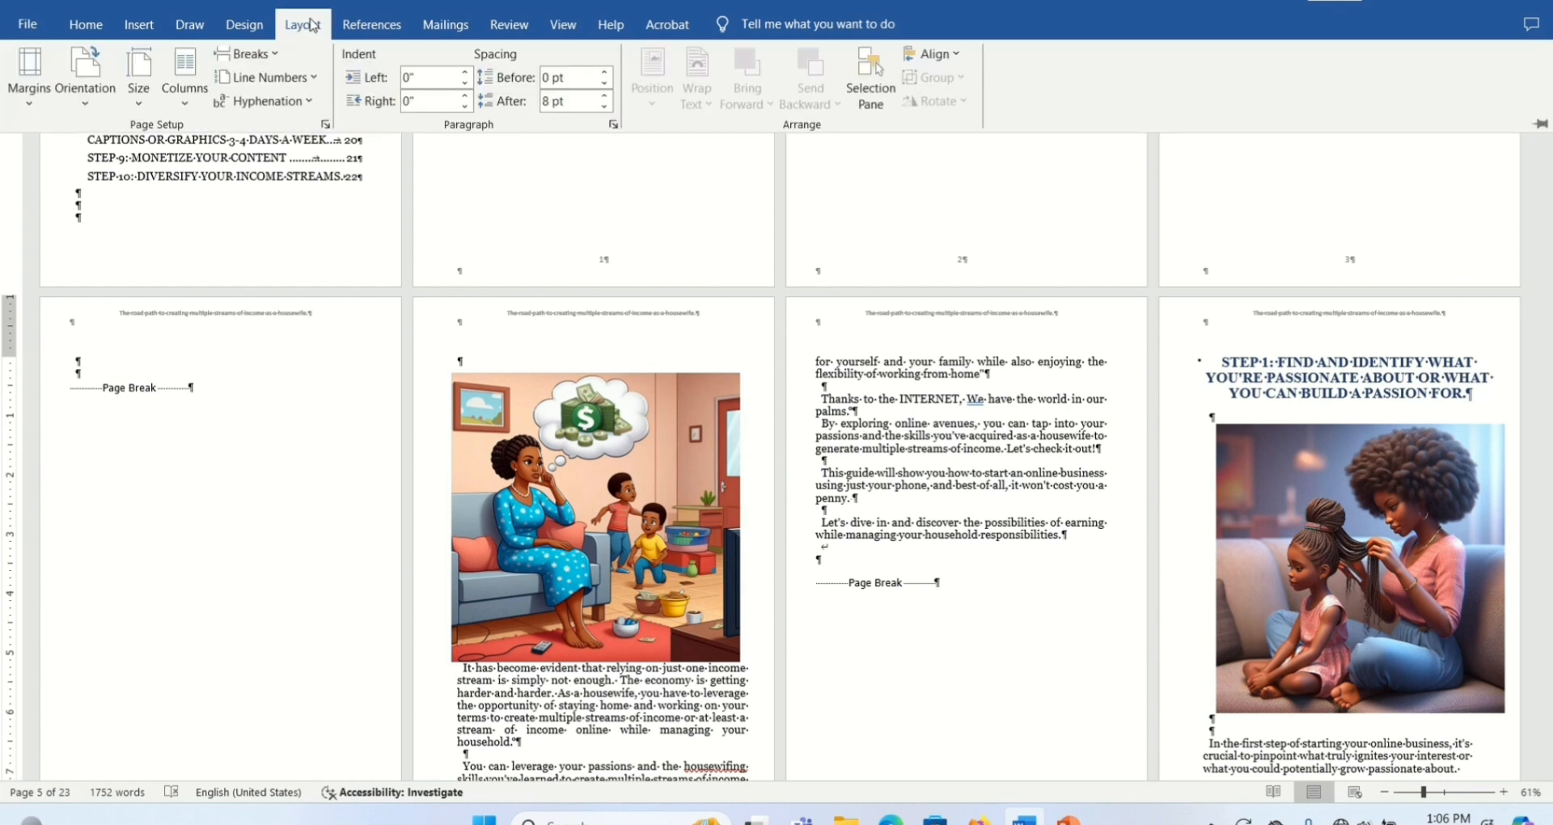
click(247, 54)
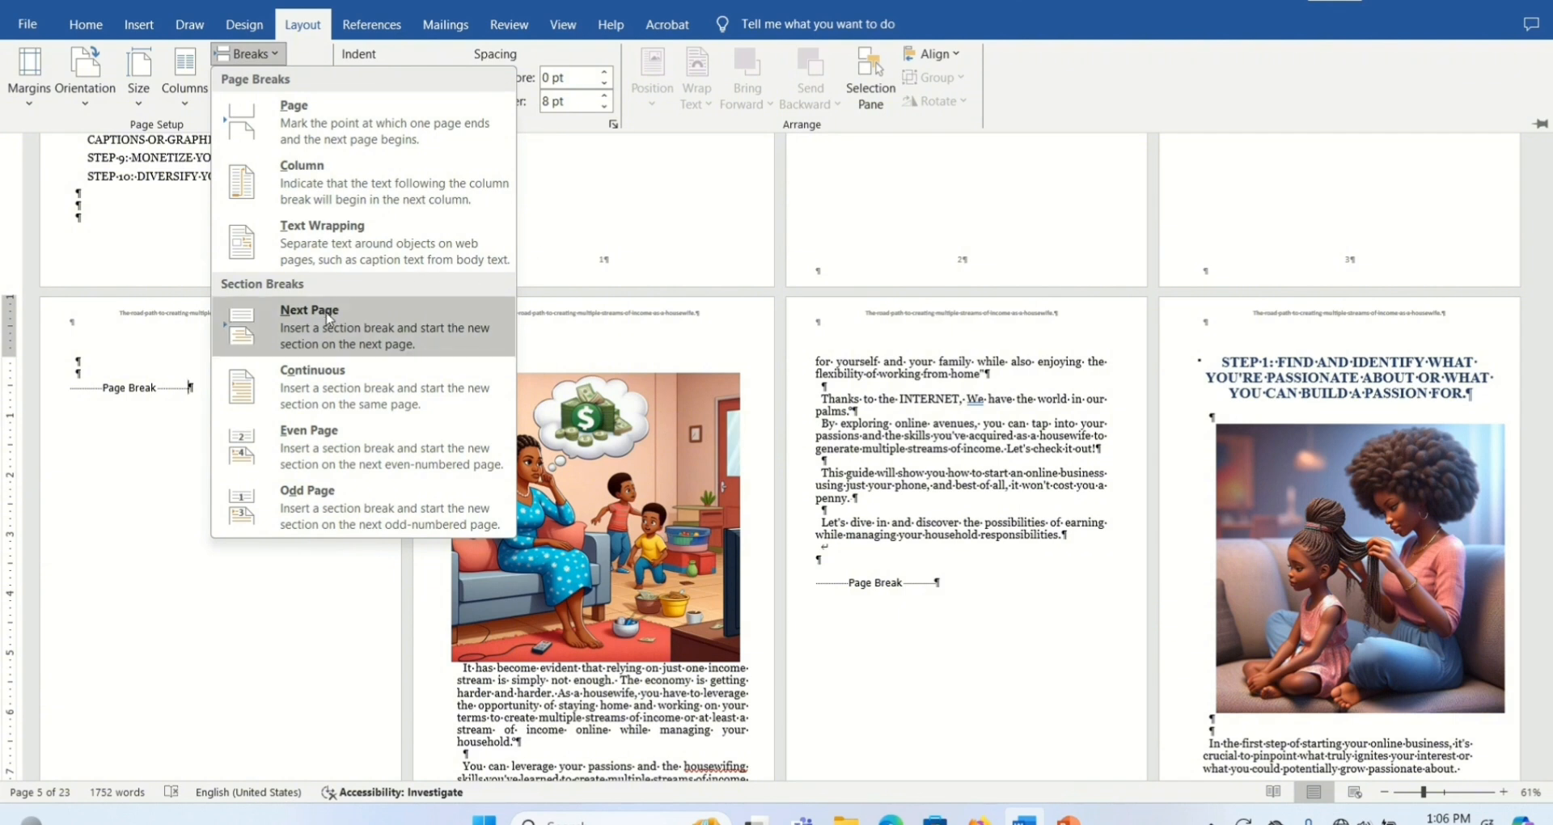
click(338, 343)
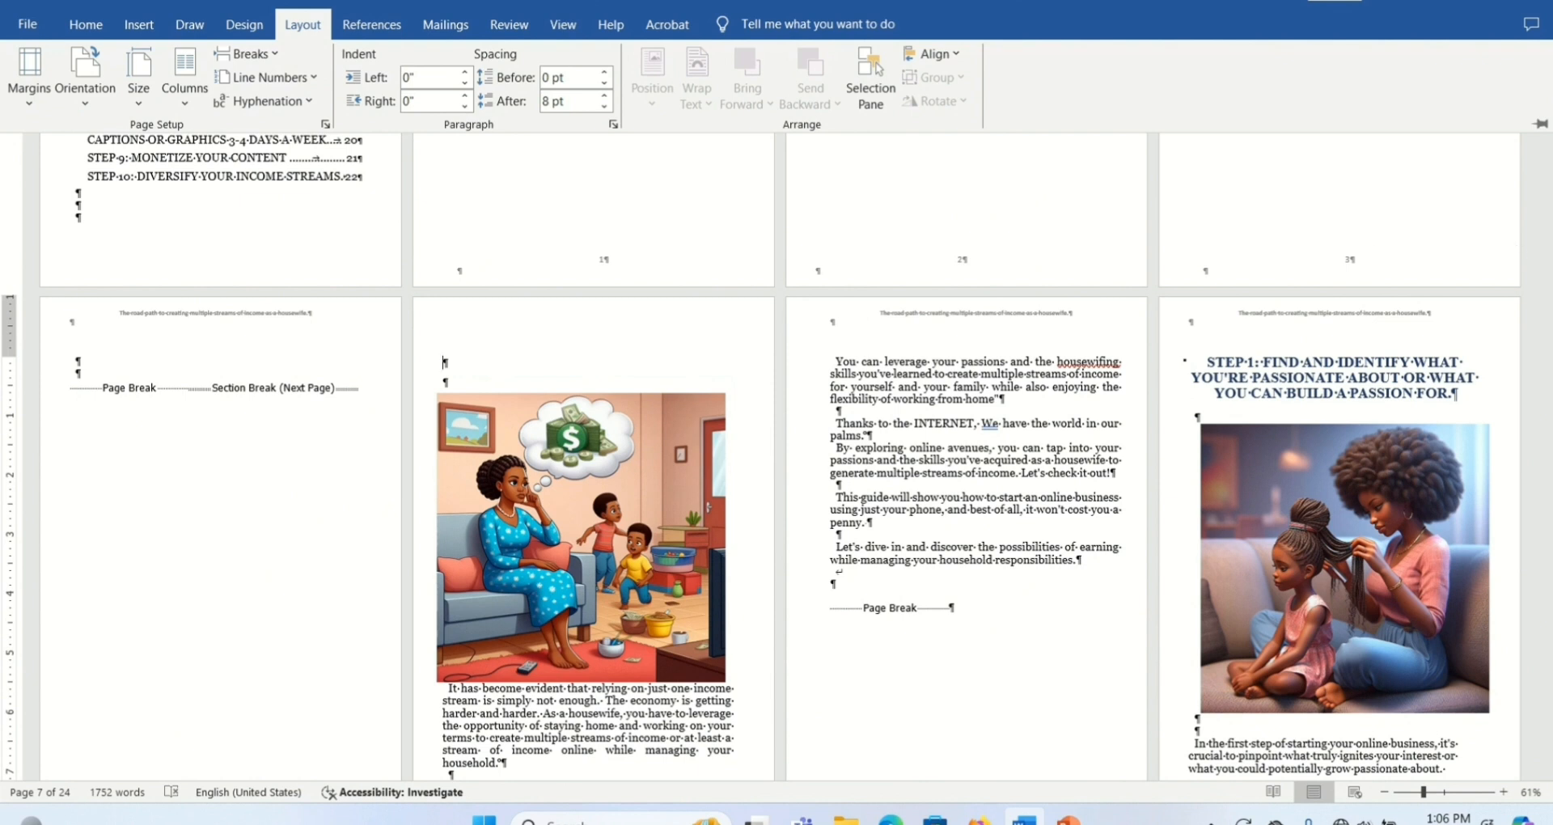
click(1547, 285)
drag(1546, 265, 1547, 311)
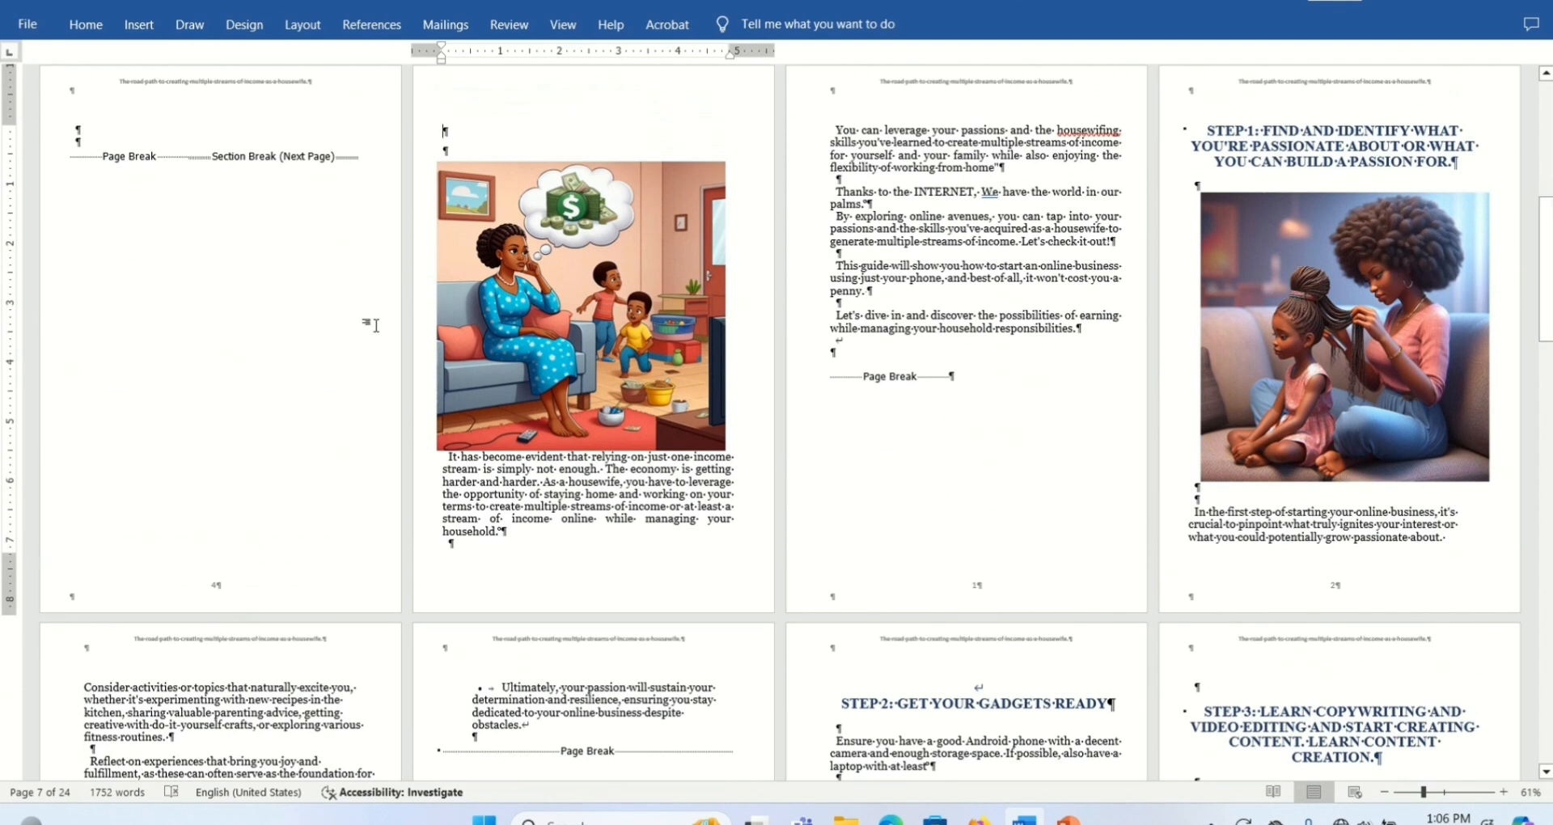
click(81, 22)
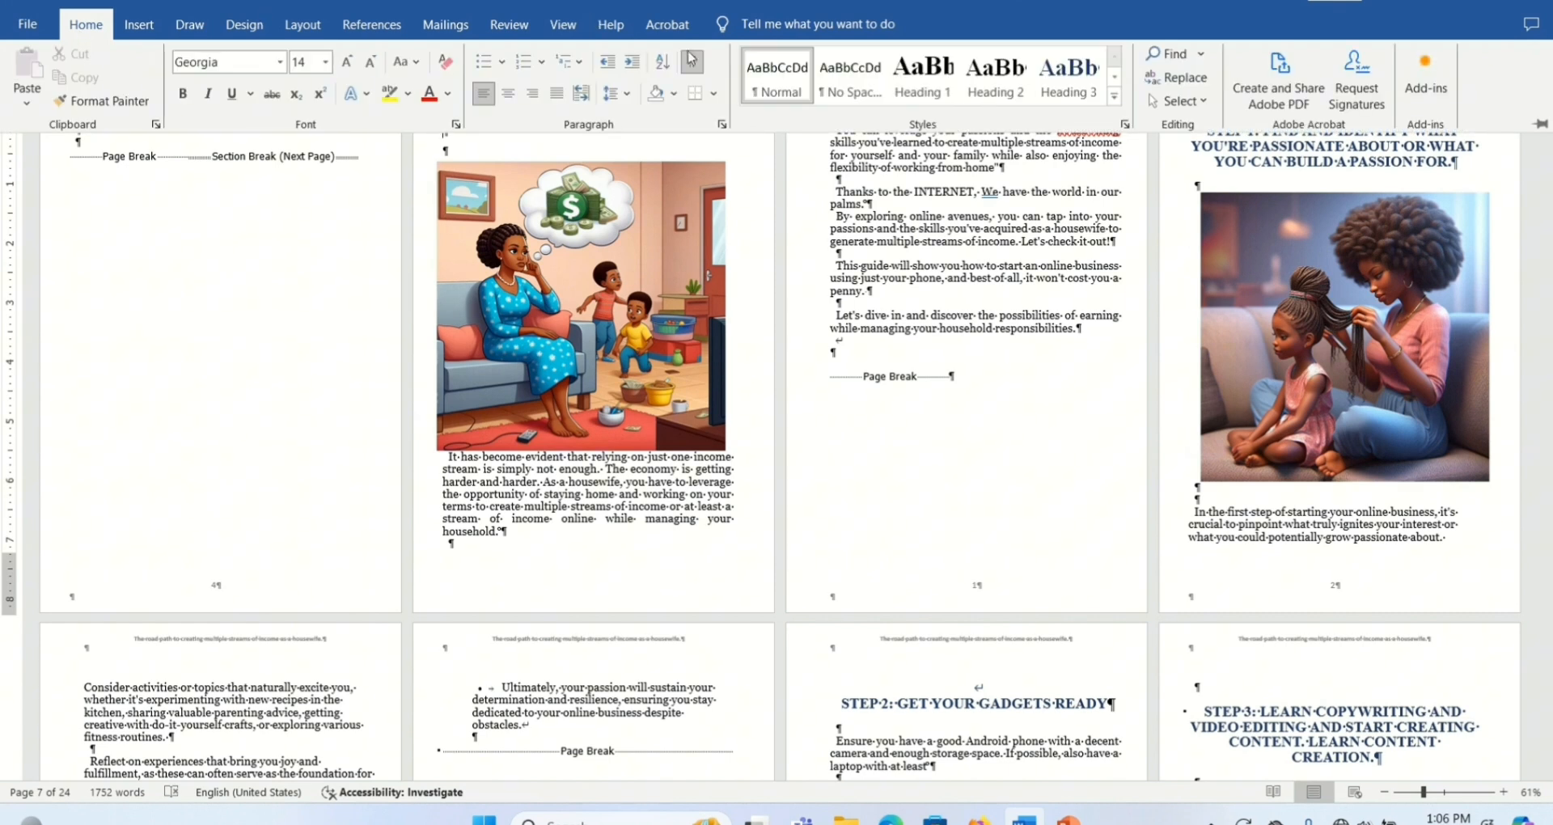
click(692, 61)
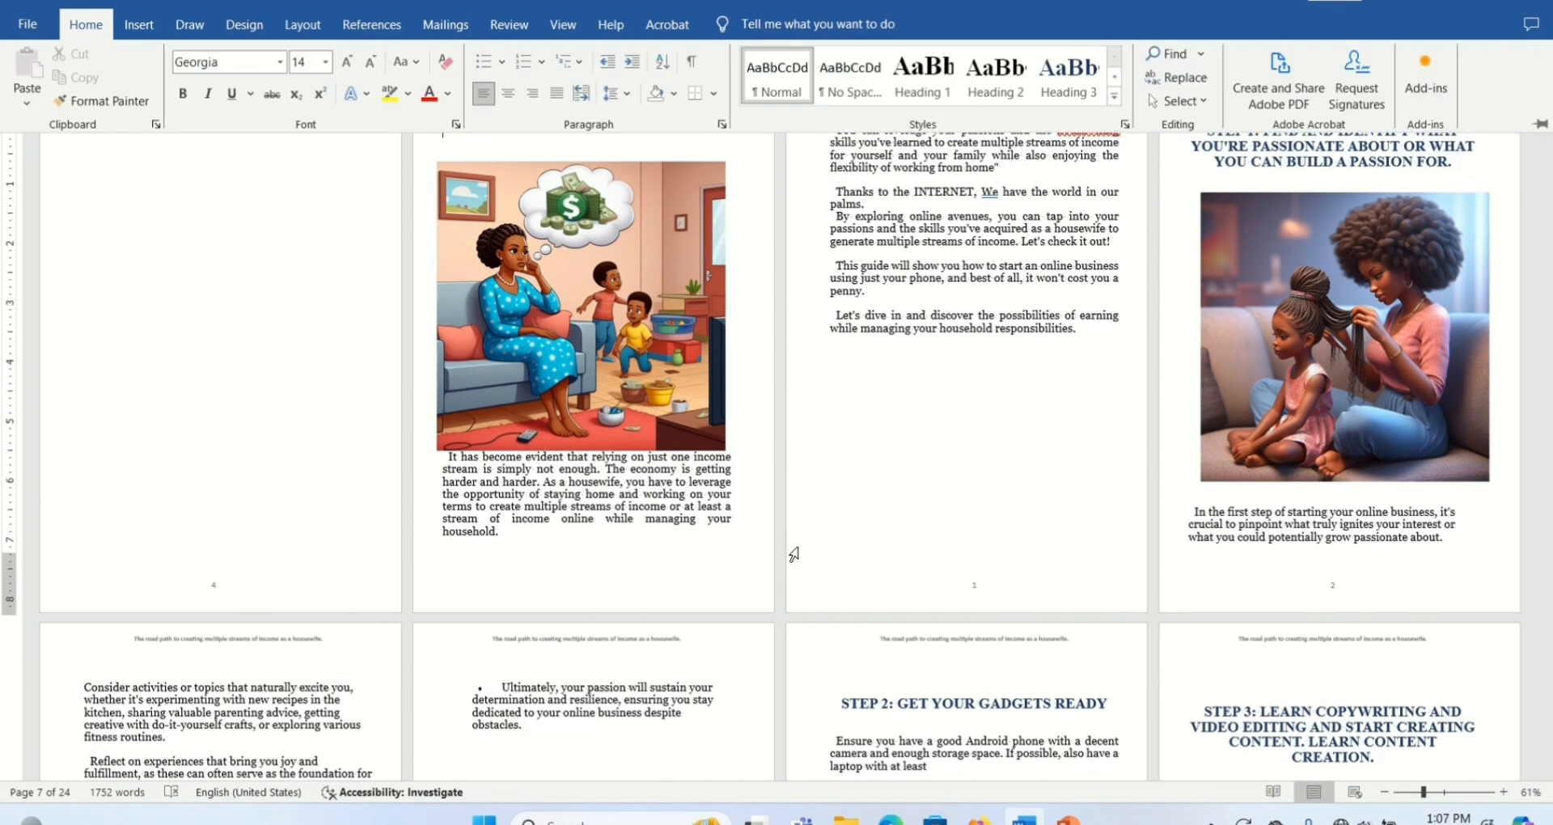
- Examine the footer page numbers on the pages before and after the new section break
click(430, 548)
click(1550, 369)
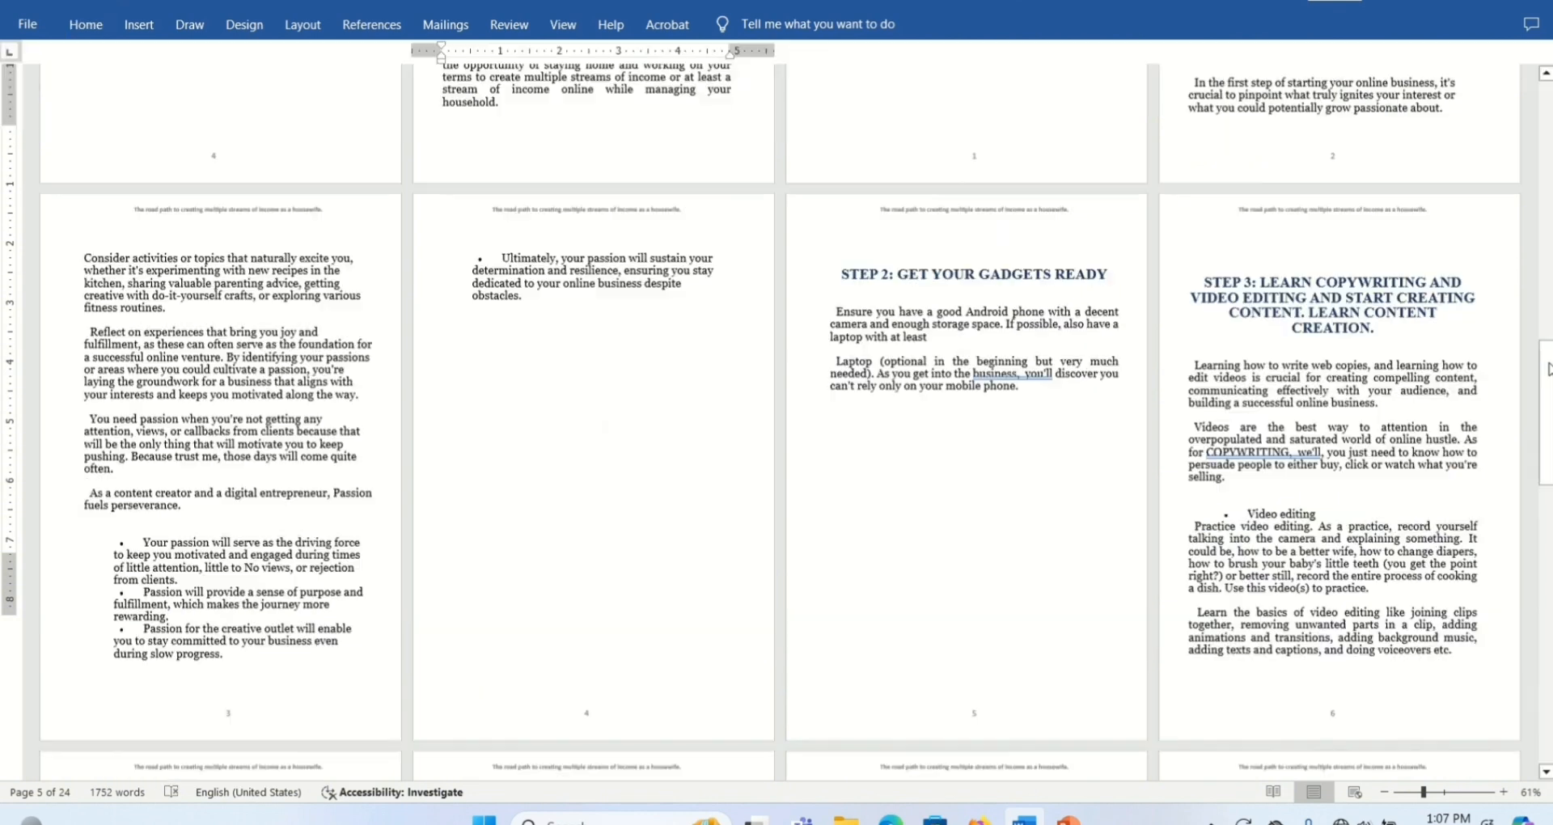
drag(1549, 378, 1547, 161)
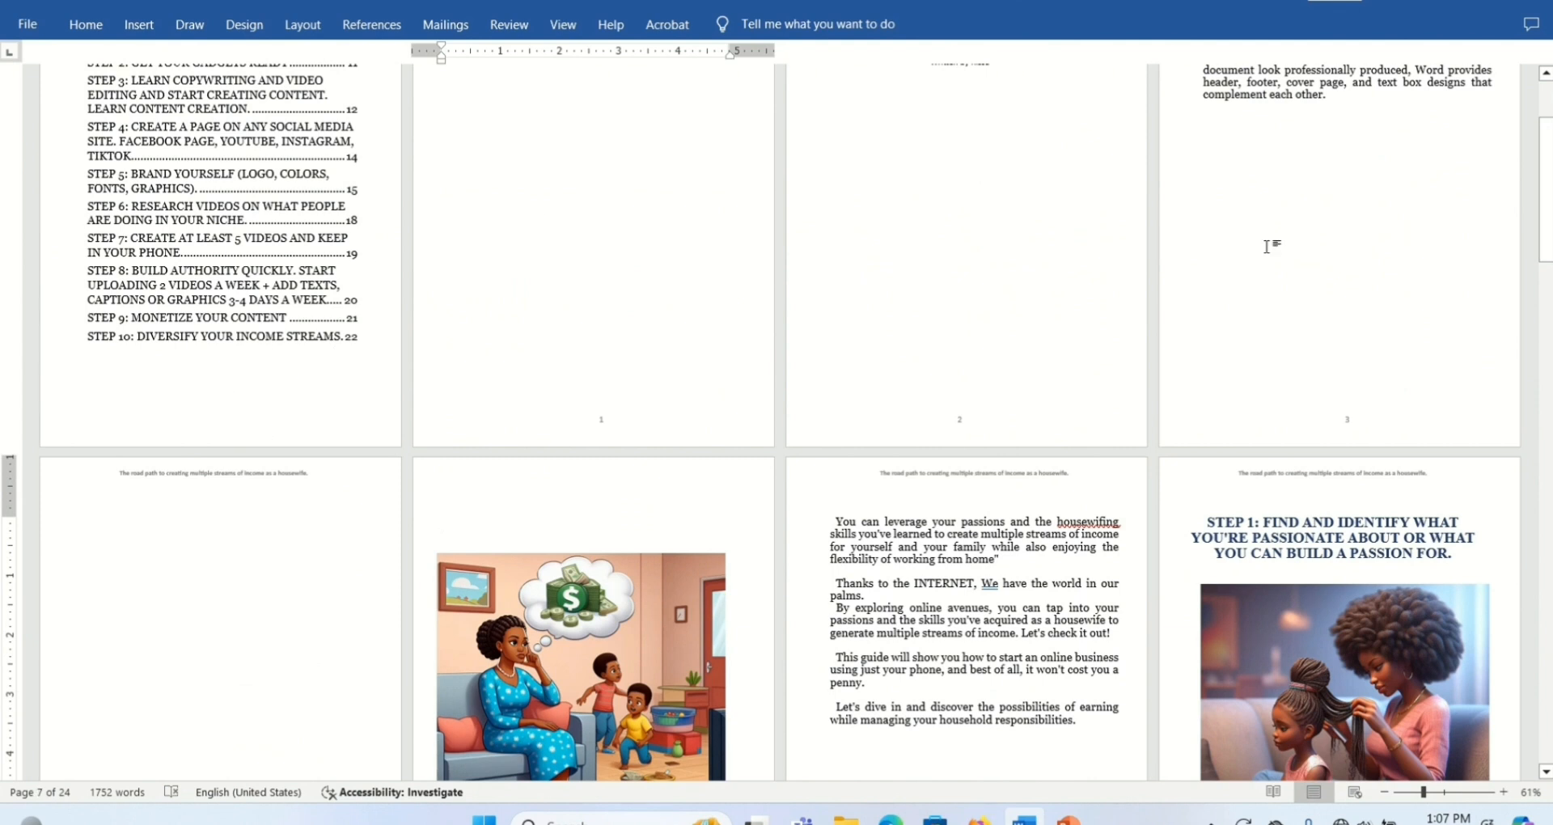
drag(1546, 237, 1549, 308)
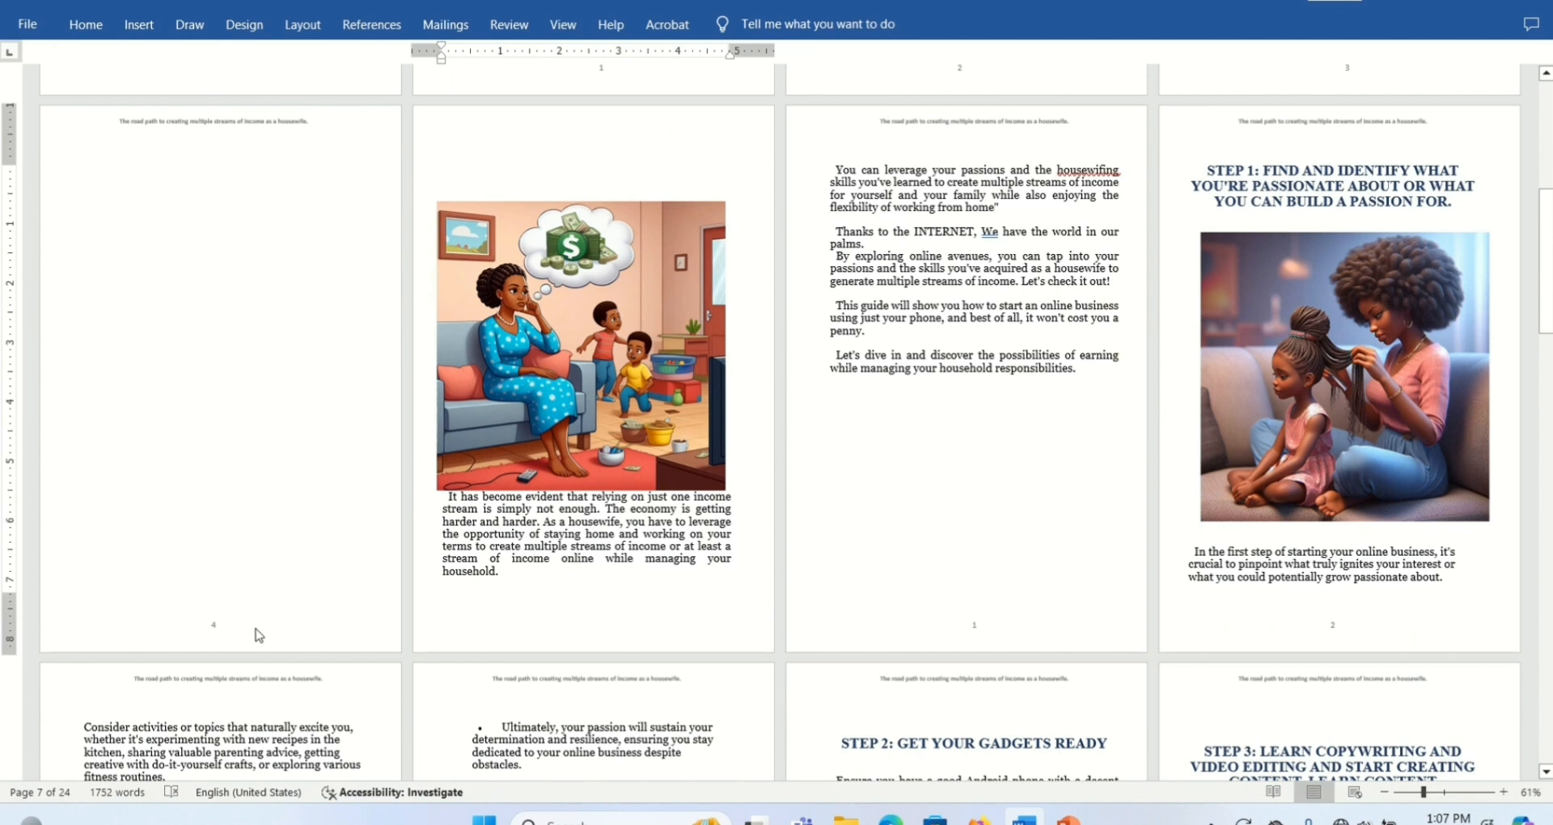
click(220, 631)
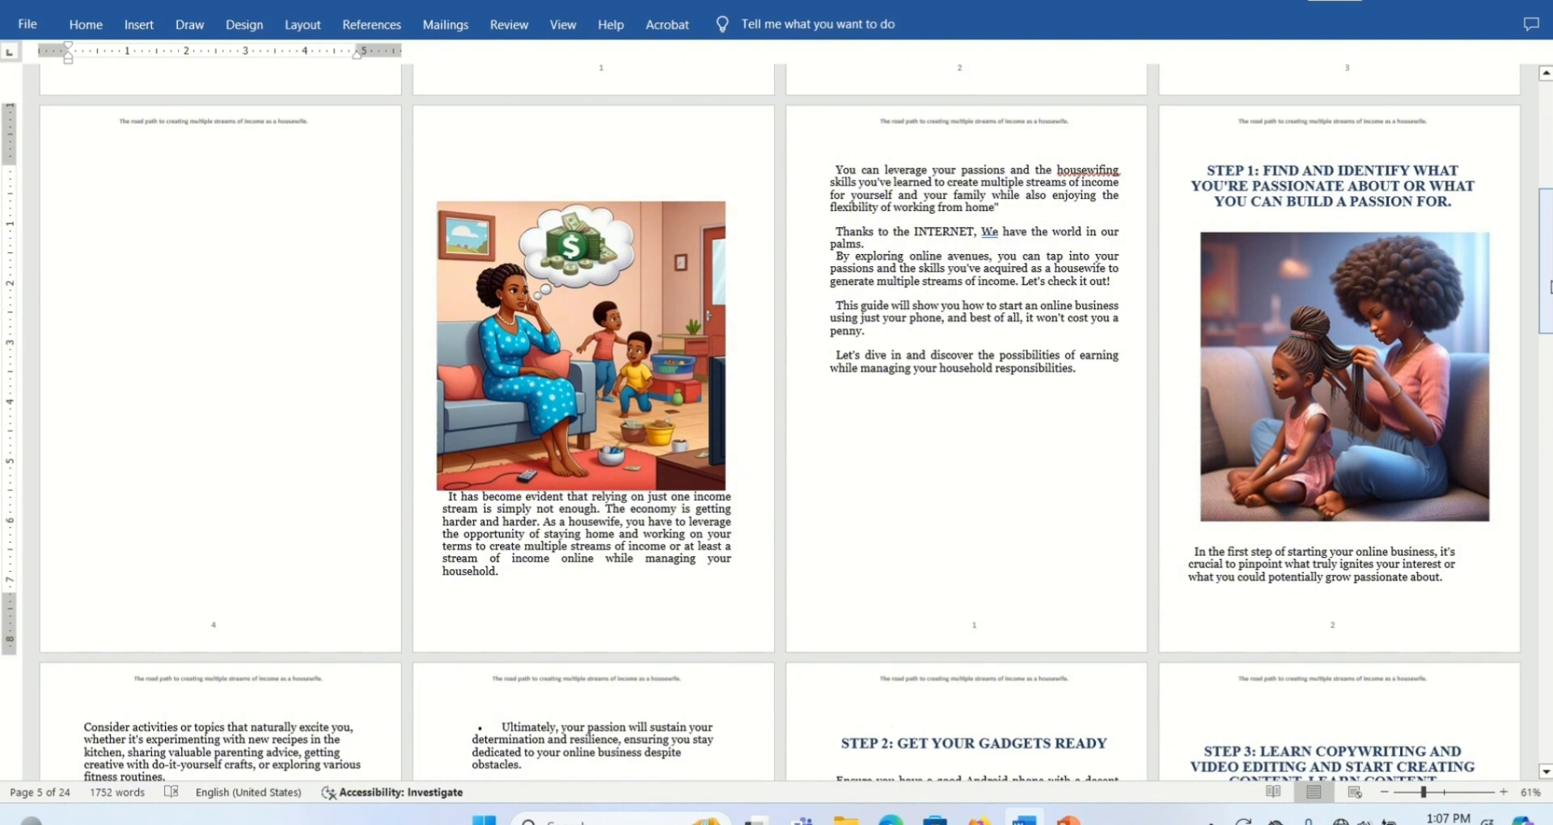
scroll(1545, 287, up, 5)
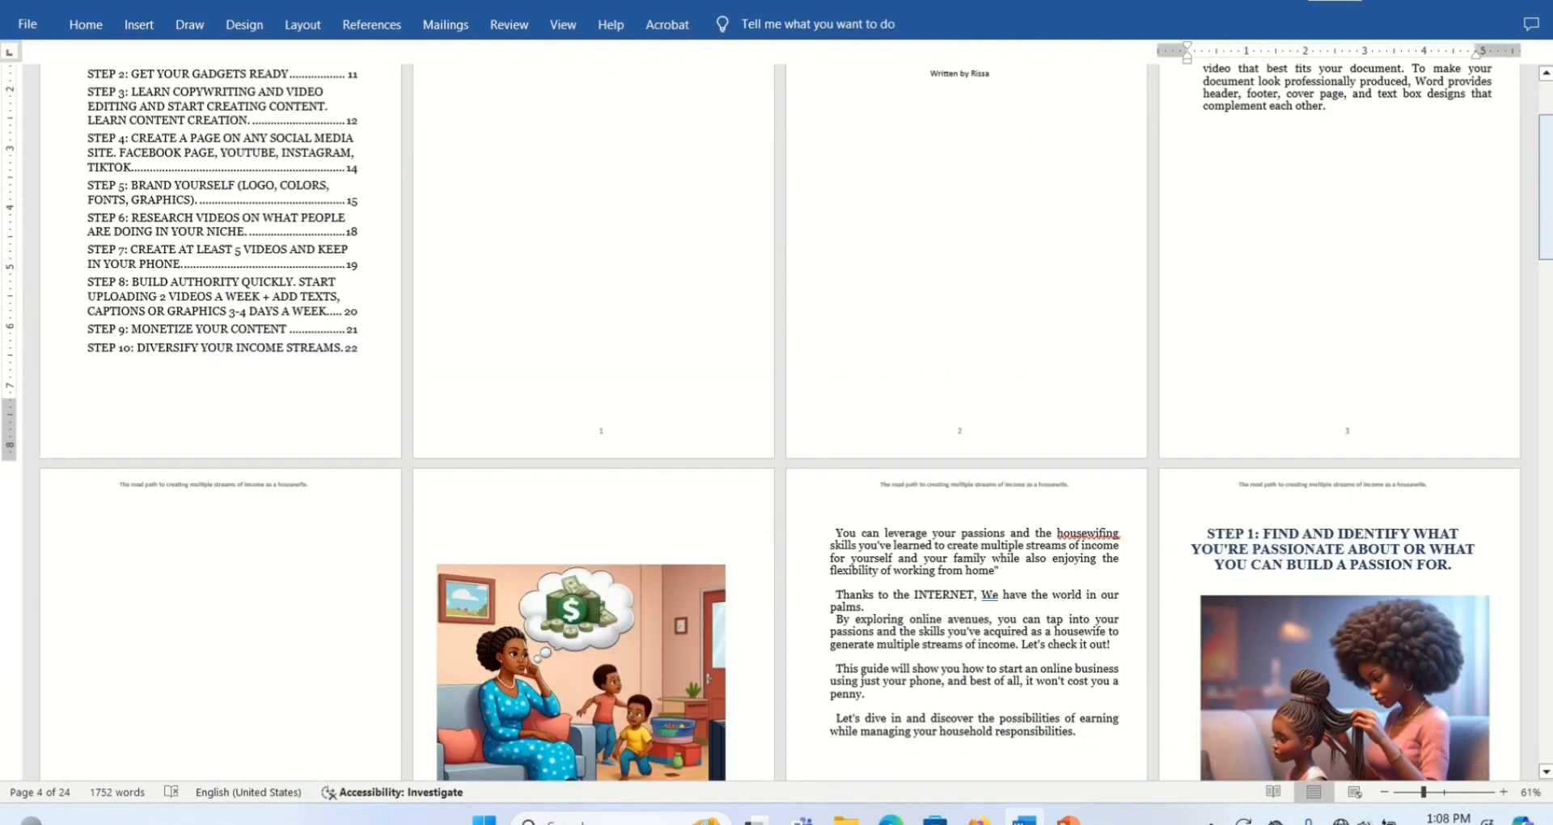
drag(1549, 212, 1549, 295)
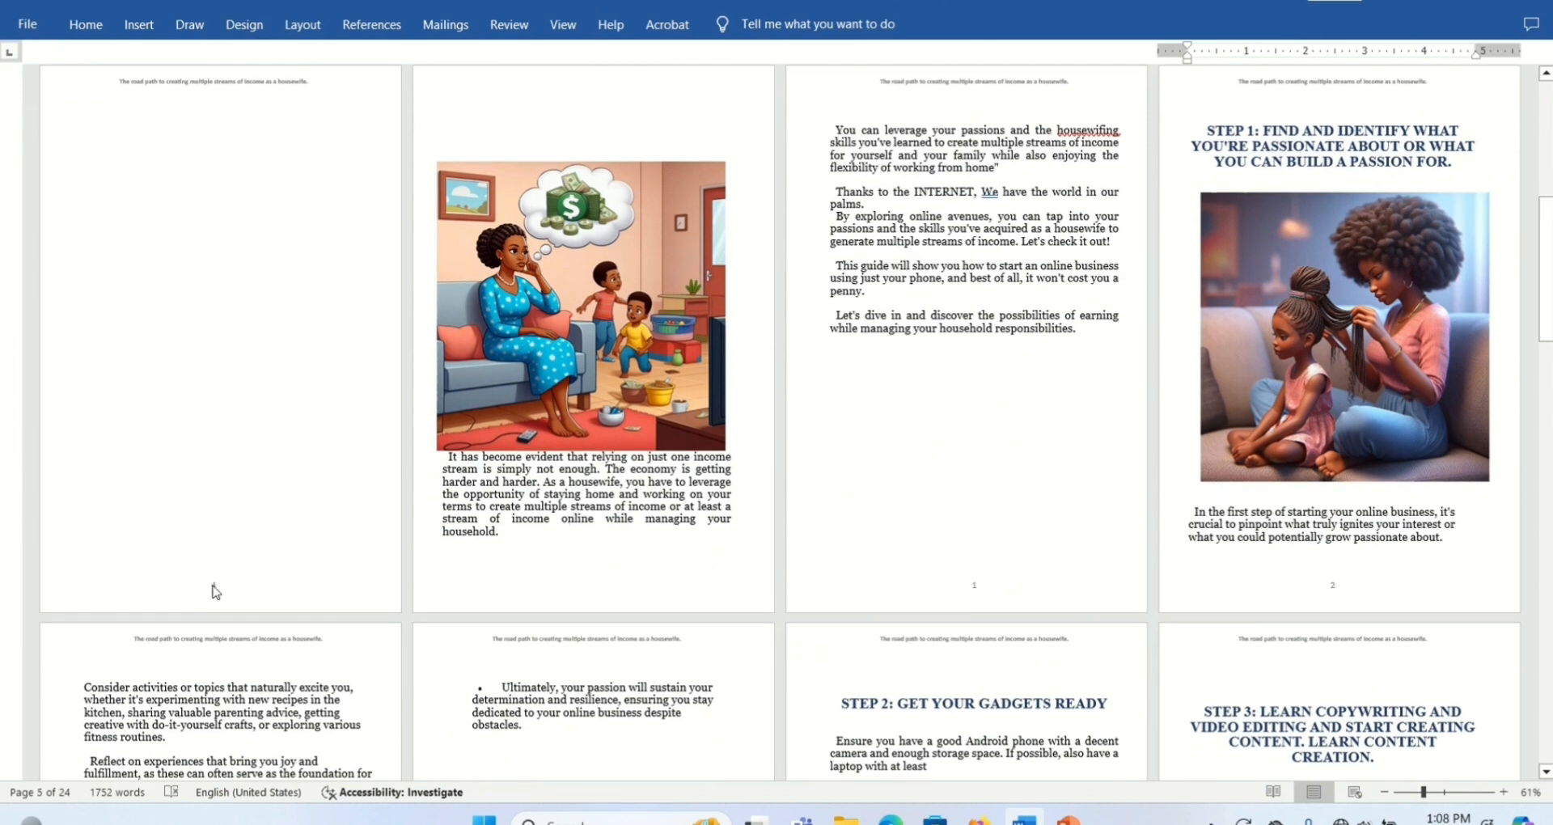
click(216, 594)
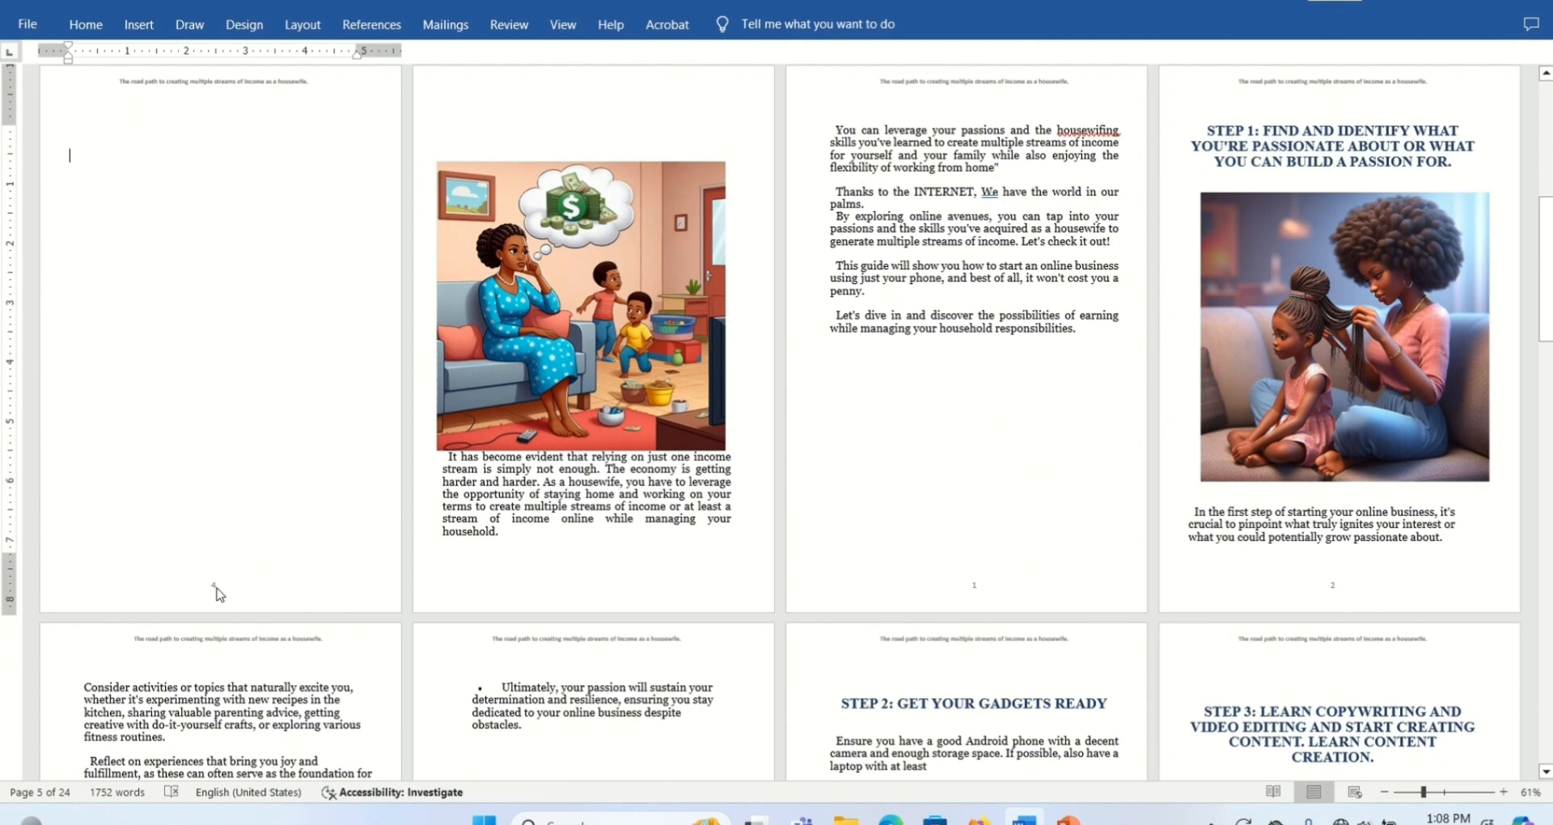
- Open the footers for editing and turn off Different First Page for Section 2
double_click(216, 590)
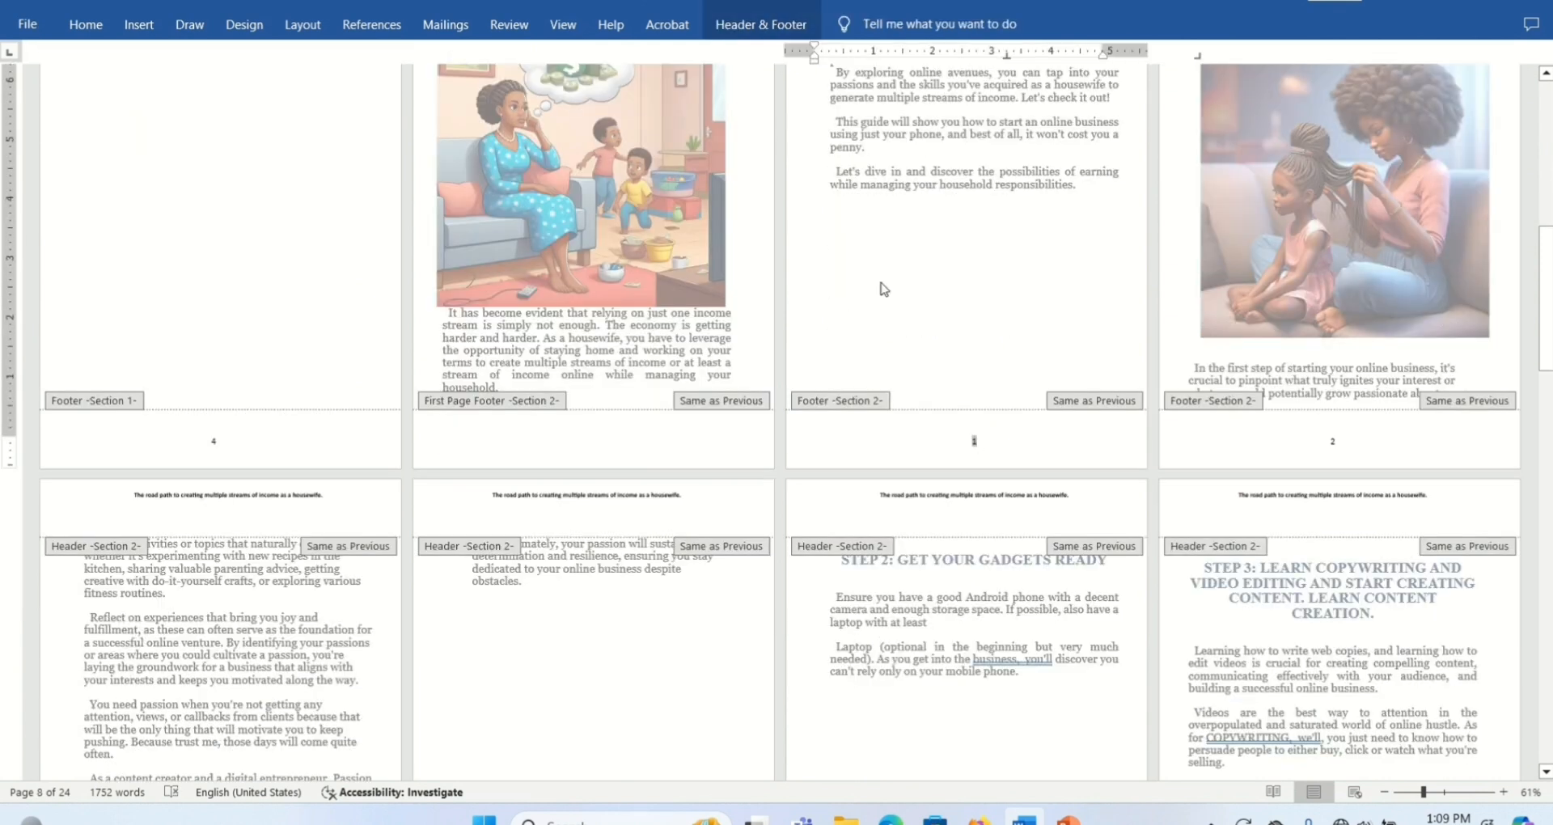
click(758, 25)
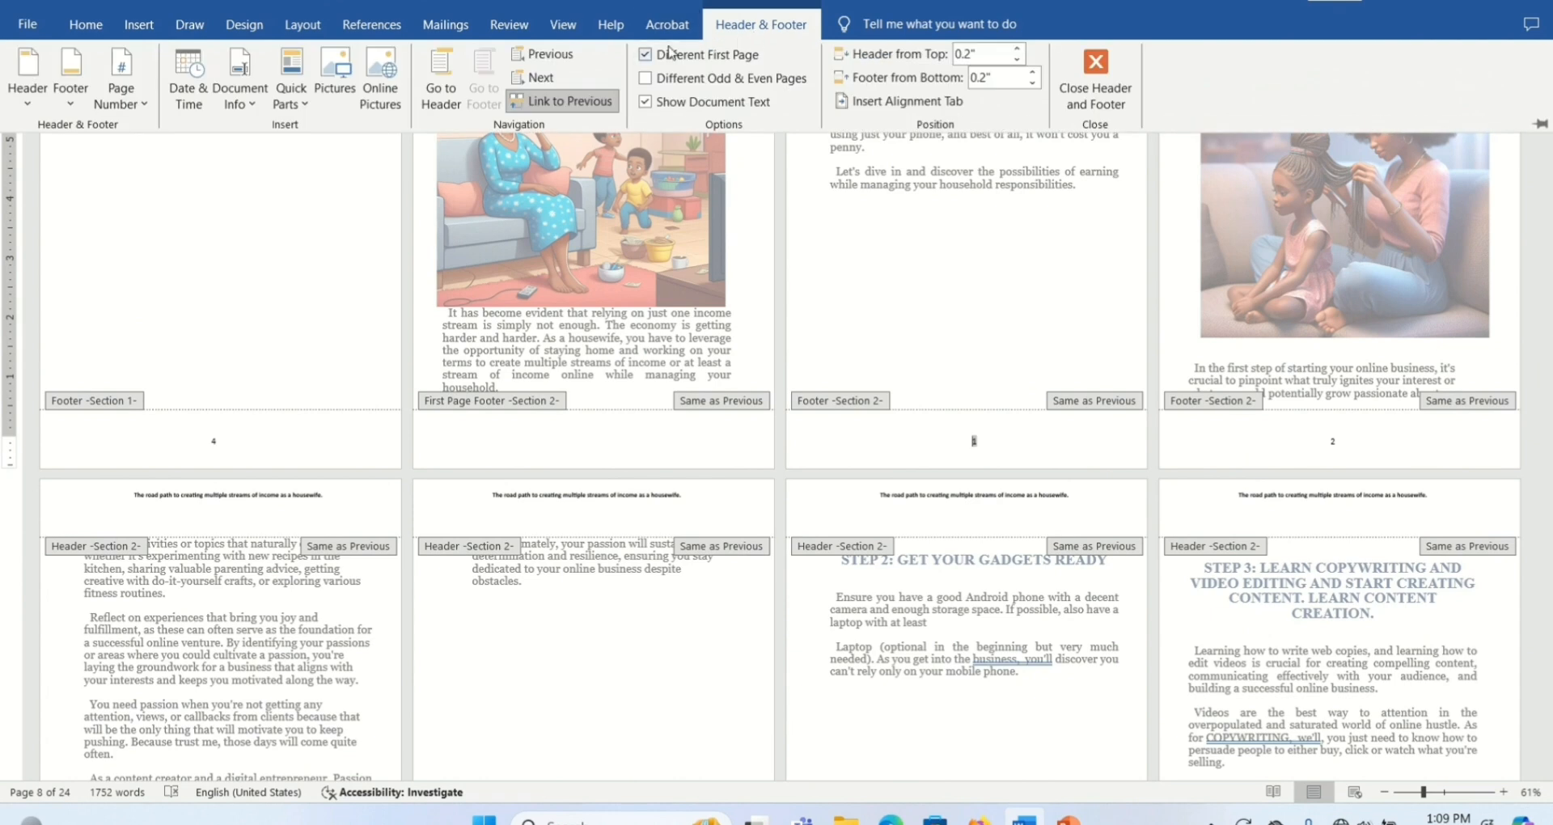
click(645, 54)
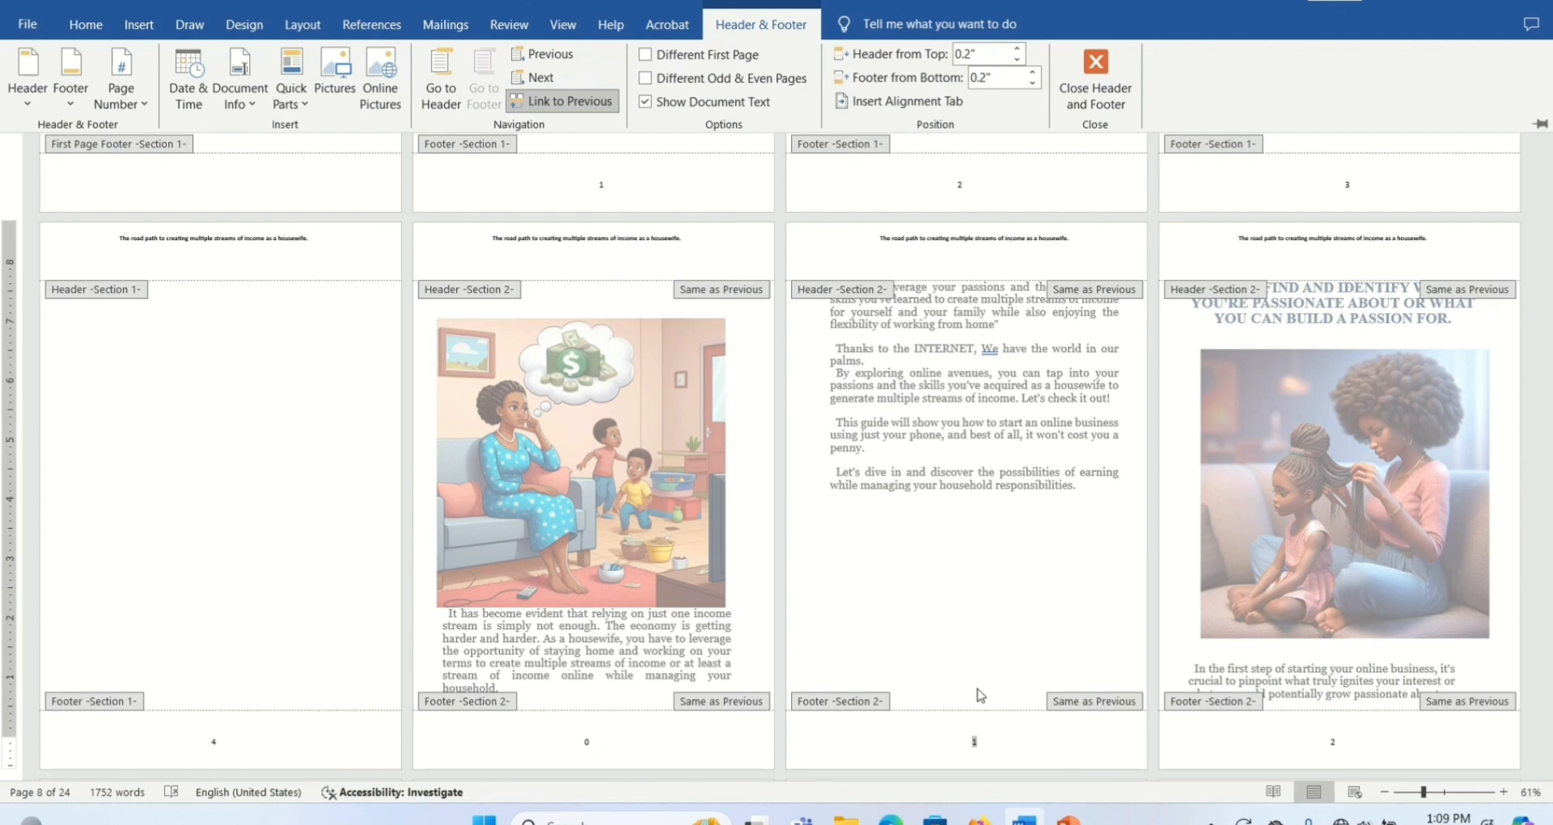
- Format the Section 2 page numbers to start at 1
click(135, 104)
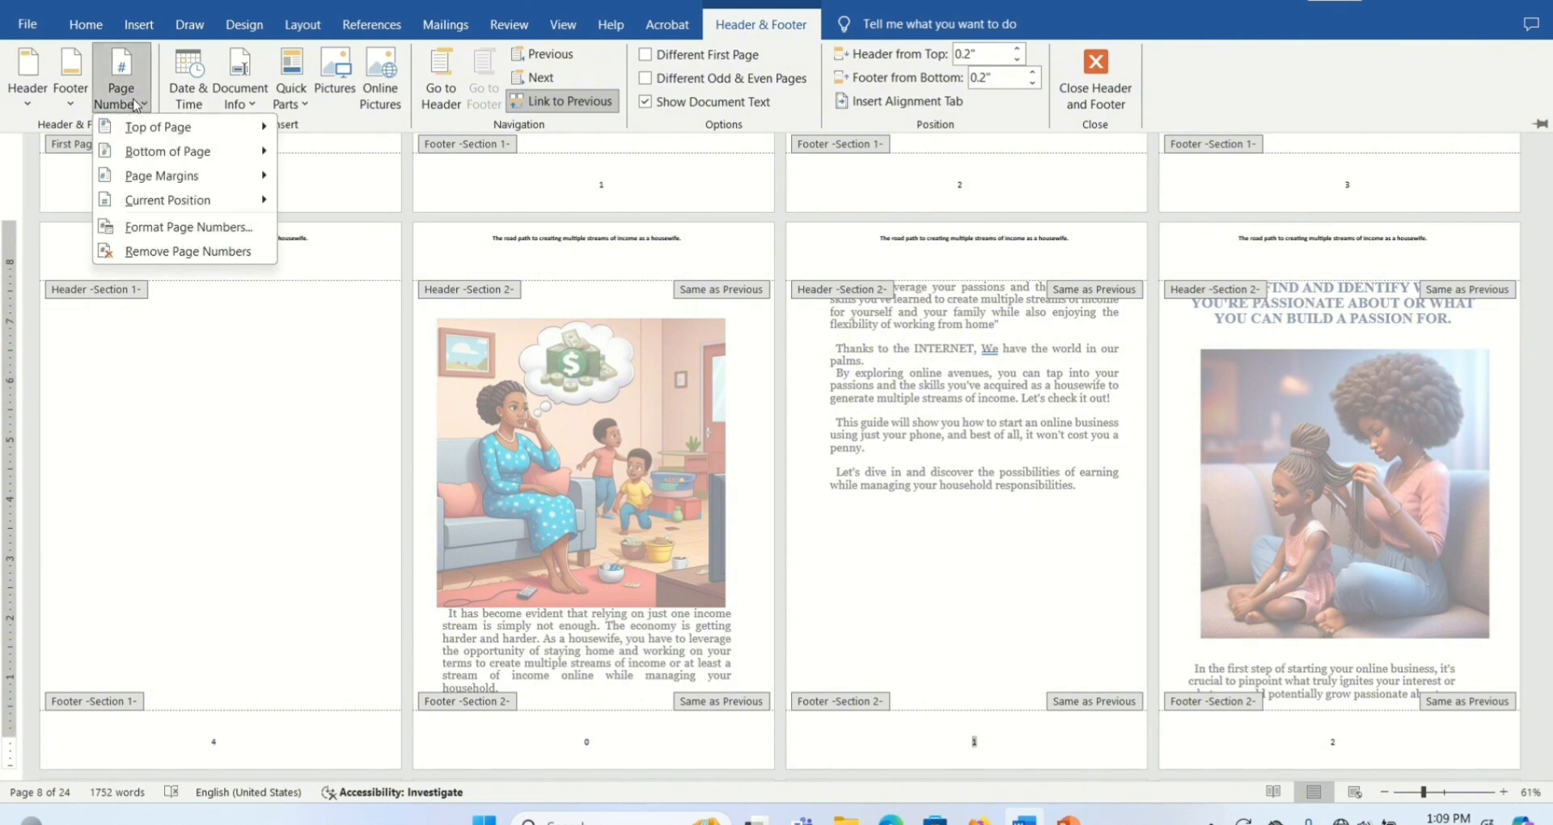
click(154, 228)
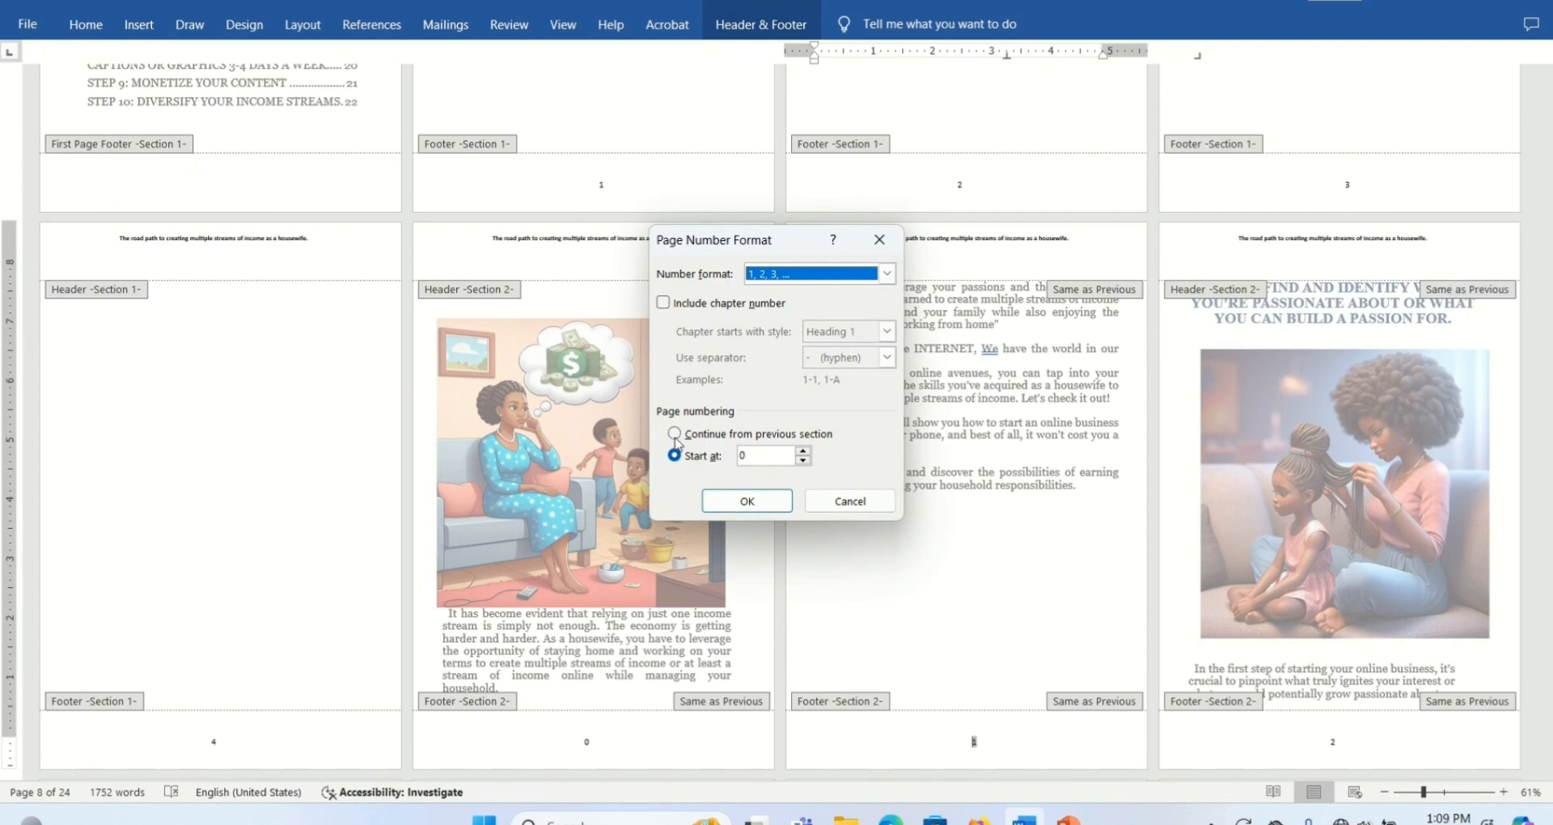
click(803, 453)
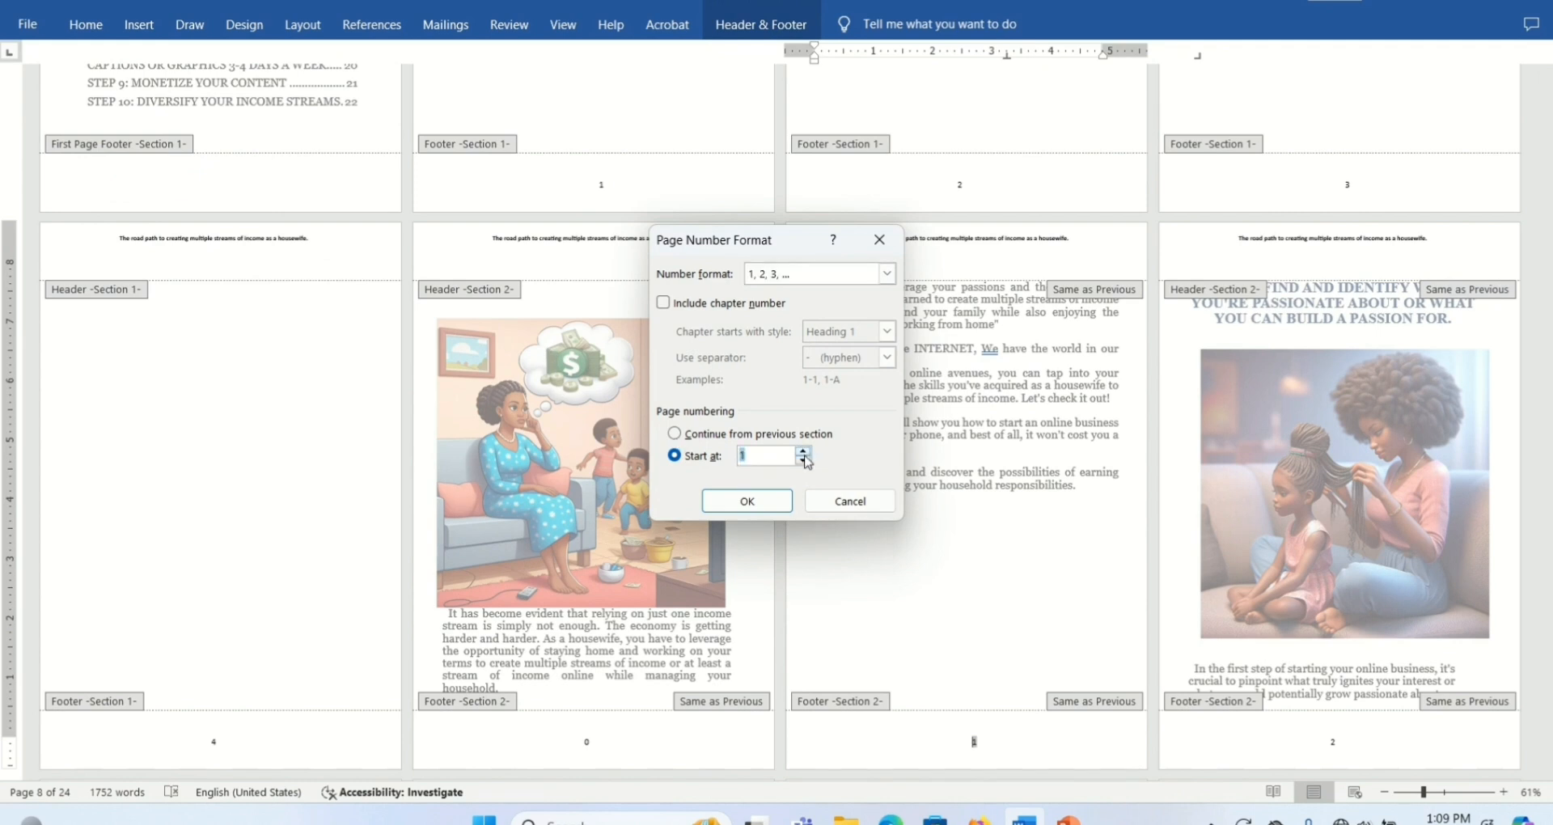
click(775, 503)
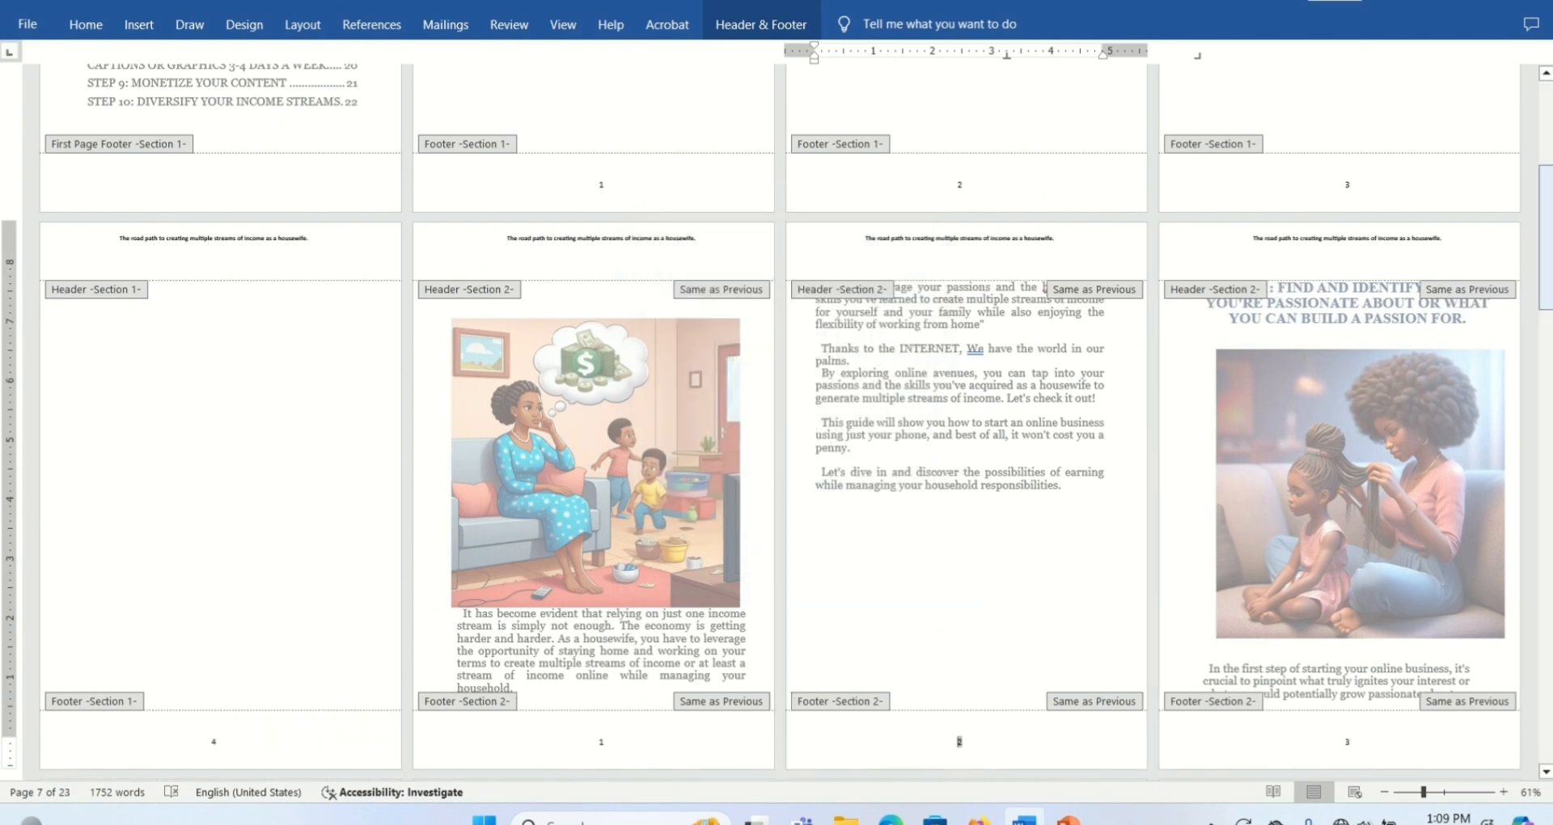
drag(1547, 265, 1546, 311)
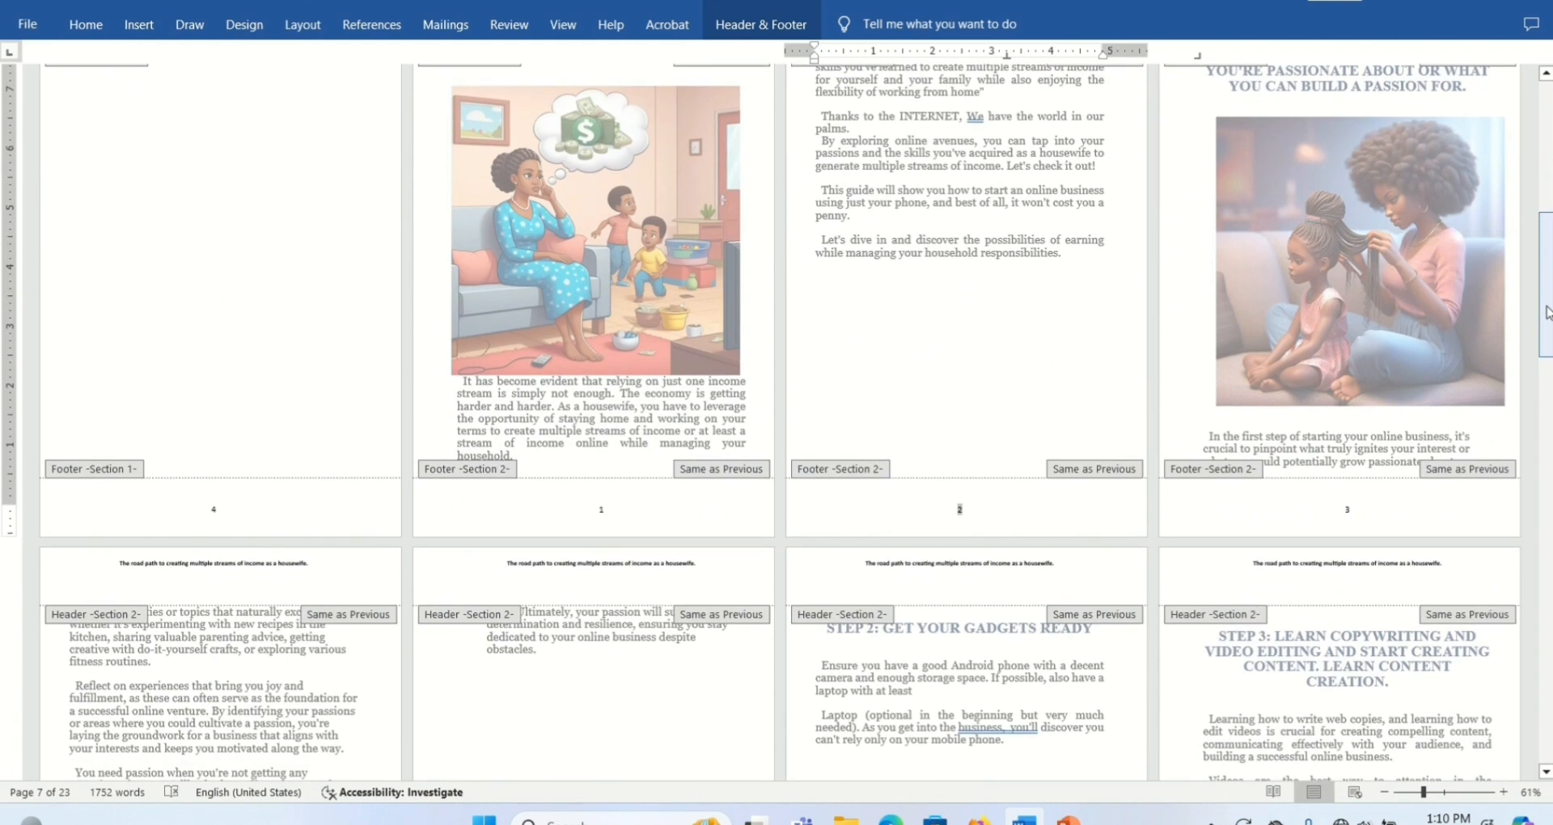
mouse_move(1547, 260)
mouse_down()
mouse_move(1546, 327)
mouse_move(1546, 237)
mouse_up()
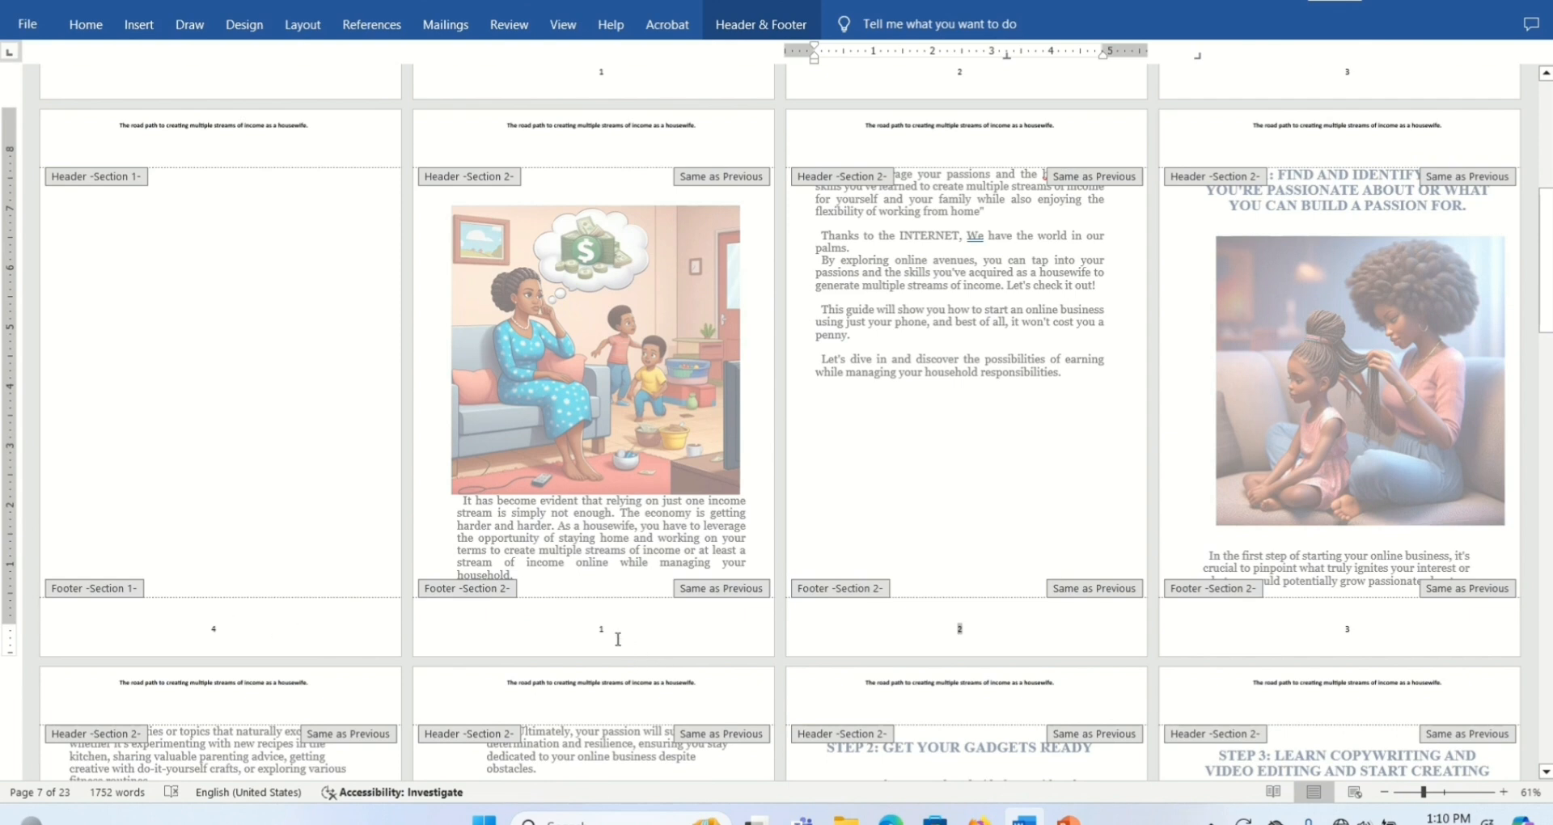
- Add random test text after the page number in the Section 1 footer and delete that text again
click(220, 632)
double_click(217, 631)
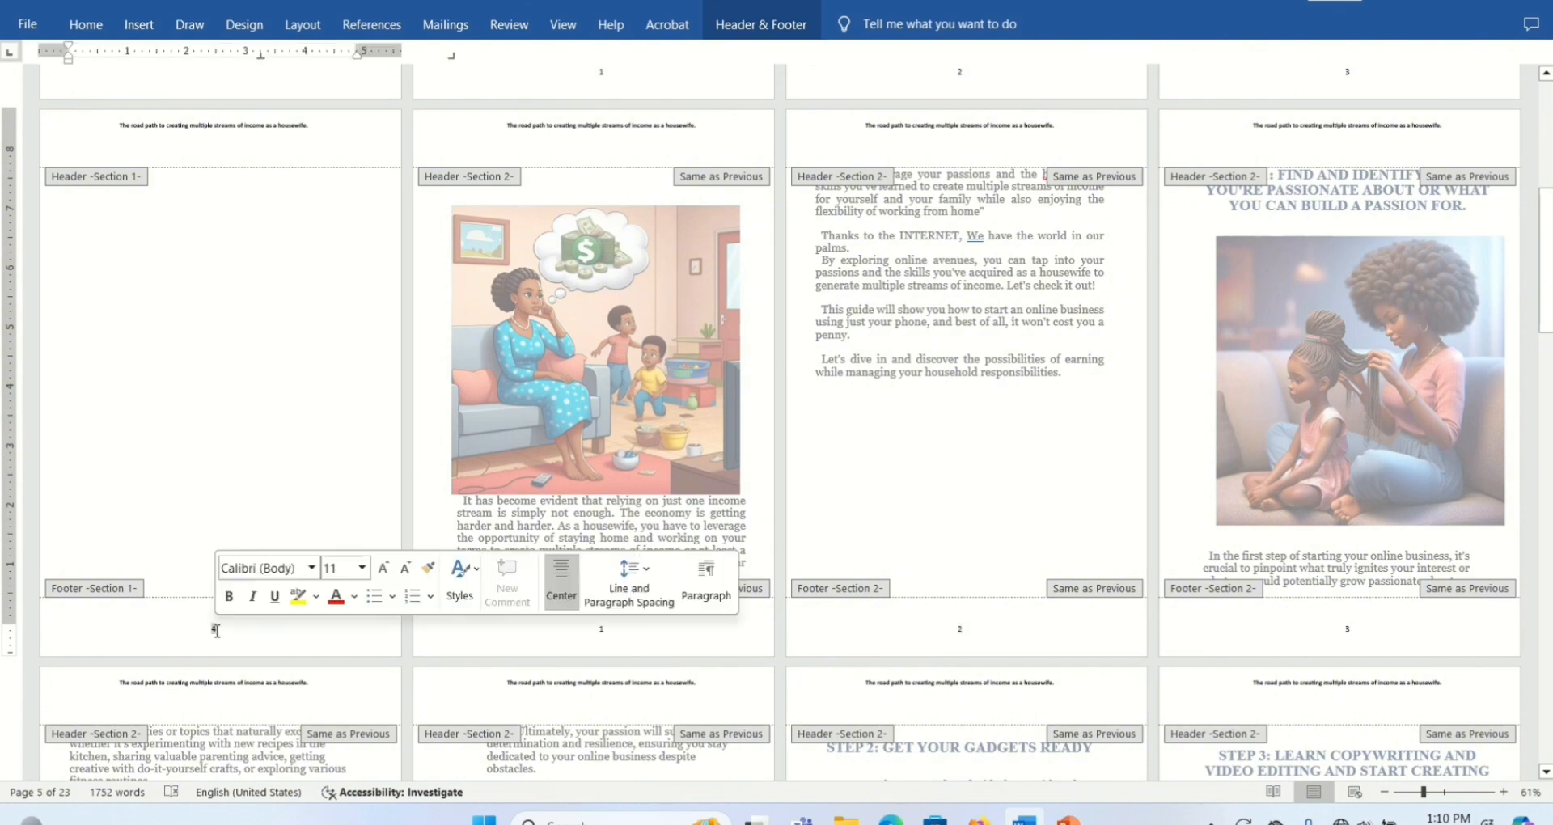
text(khh)
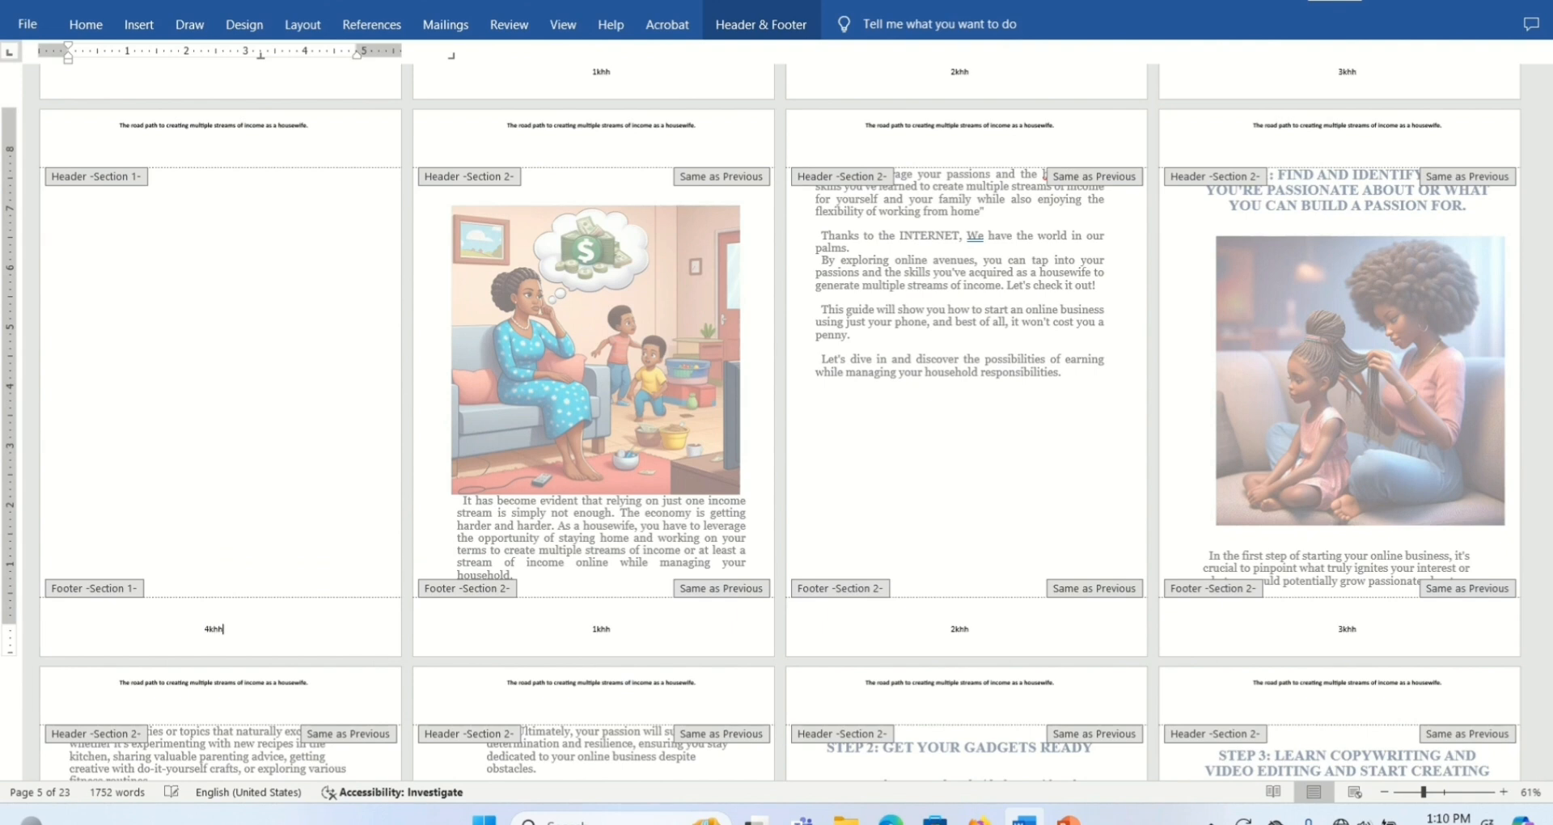
text(hhgggggggggg)
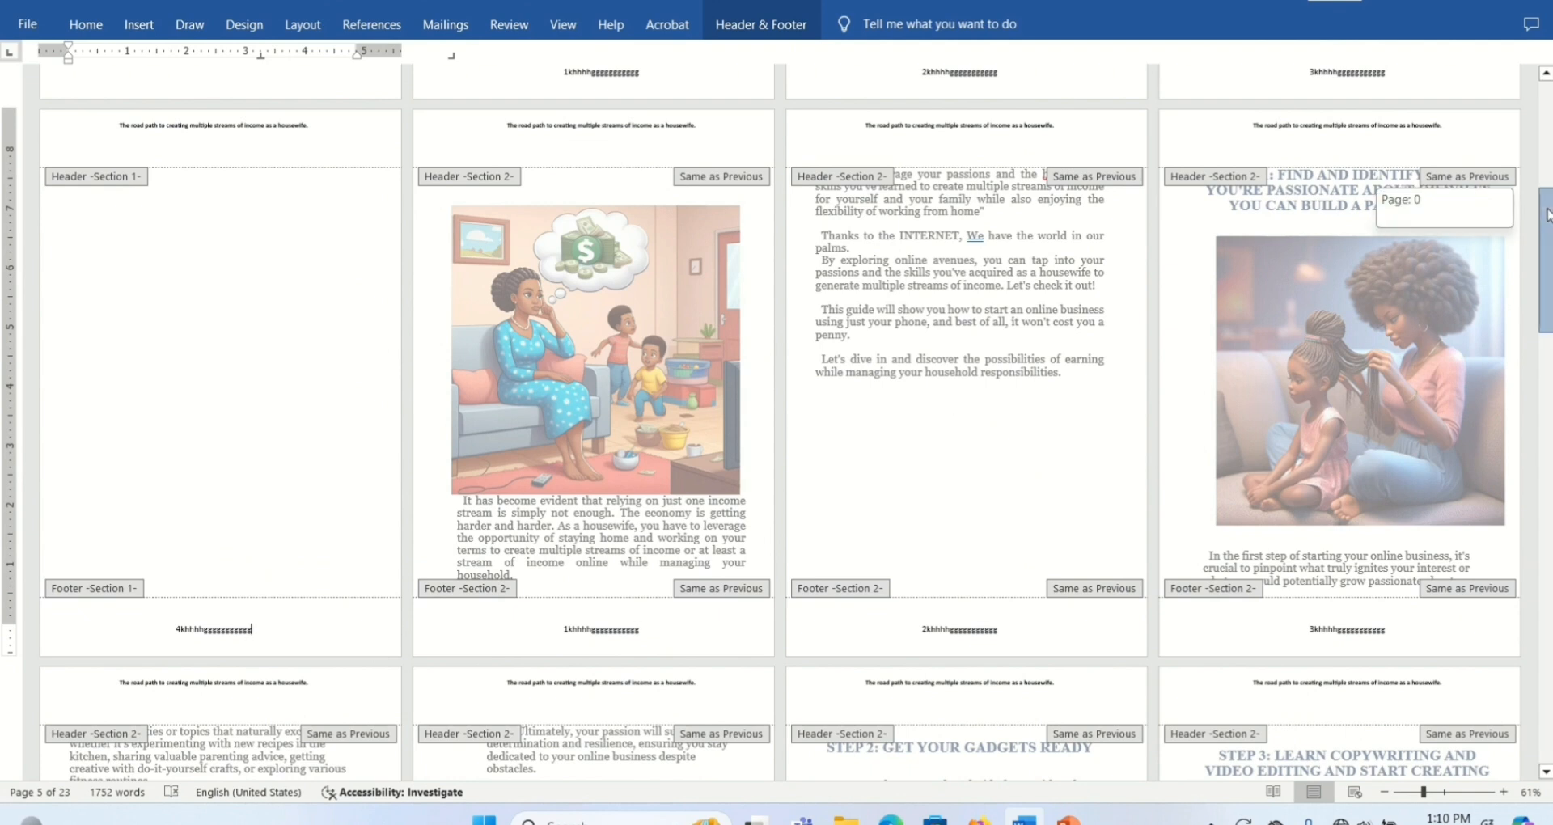
scroll(1547, 215, up, 1)
text(lll)
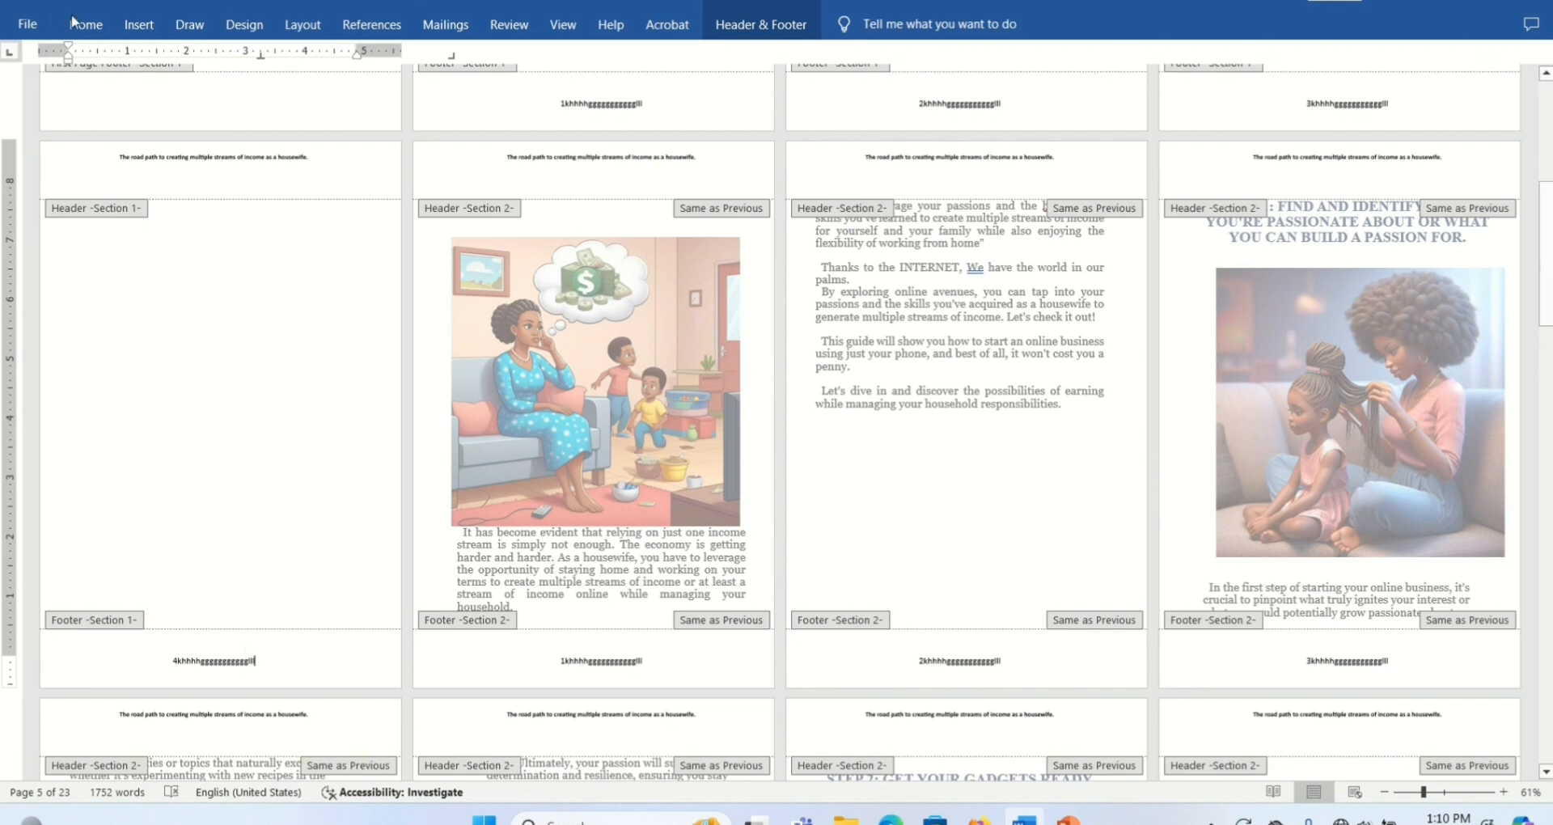
key(BackSpace)
key(BackSpace)
key(BackSpace)
key(BackSpace)
key(BackSpace)
key(BackSpace)
key(BackSpace)
key(BackSpace)
key(BackSpace)
key(BackSpace)
key(BackSpace)
key(BackSpace)
key(BackSpace)
key(BackSpace)
key(BackSpace)
key(BackSpace)
key(BackSpace)
key(BackSpace)
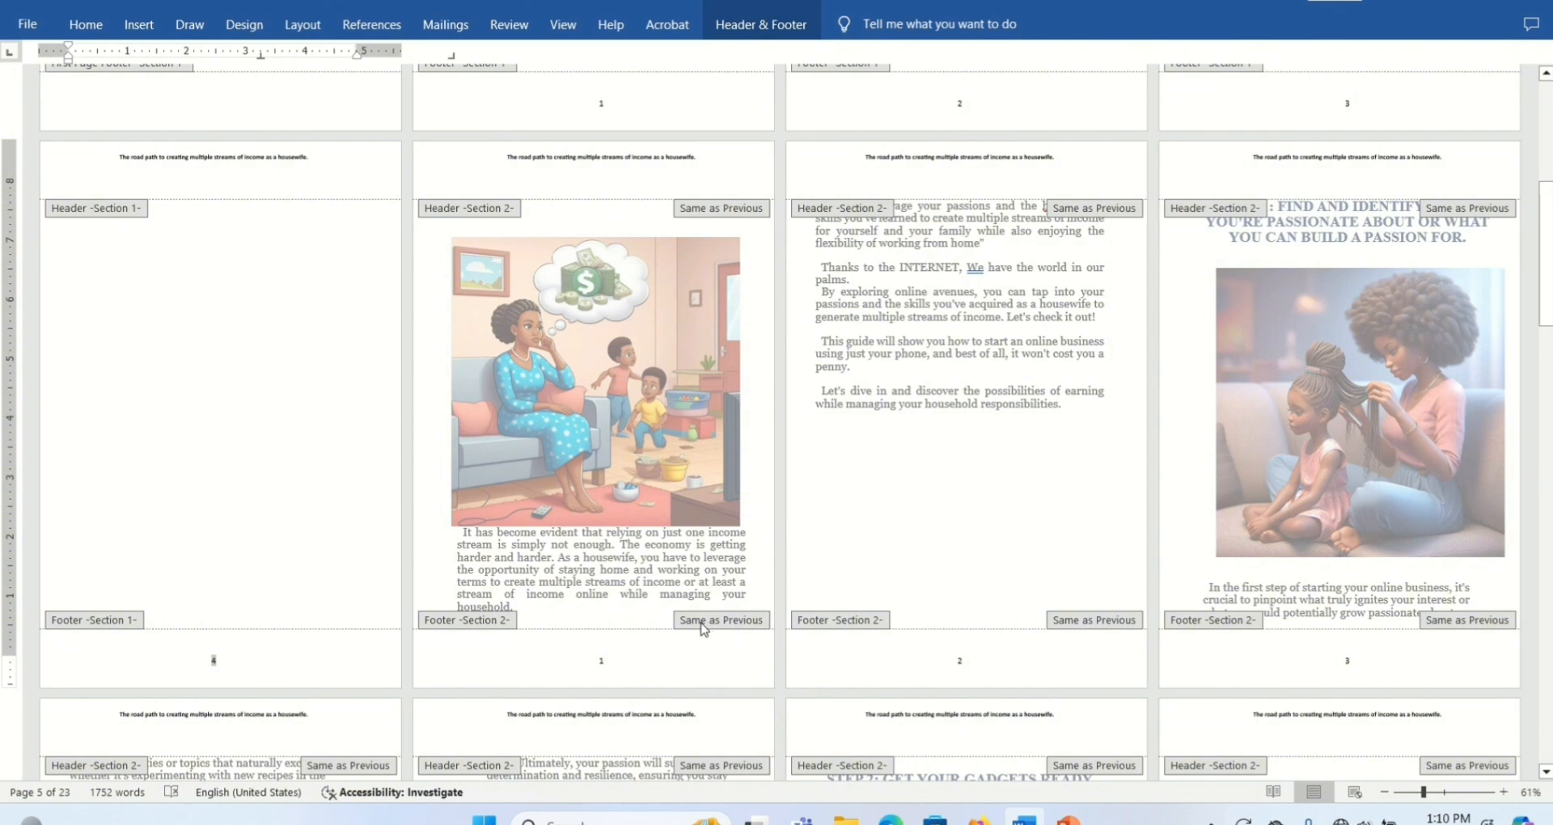
- Unlink the Section 2 footer from the previous section on the illustrated introduction page
click(605, 663)
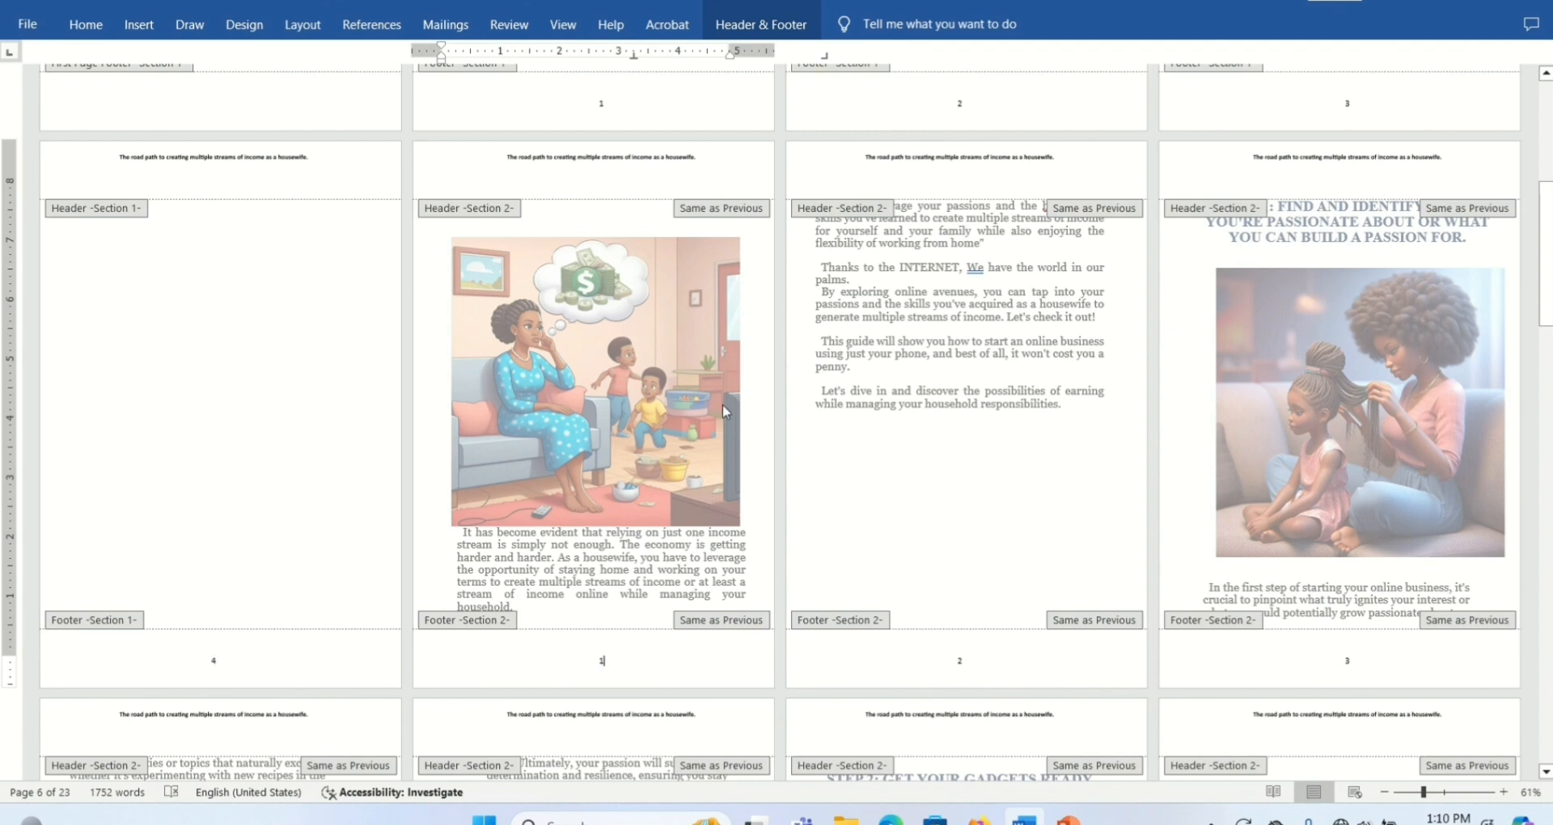
click(712, 26)
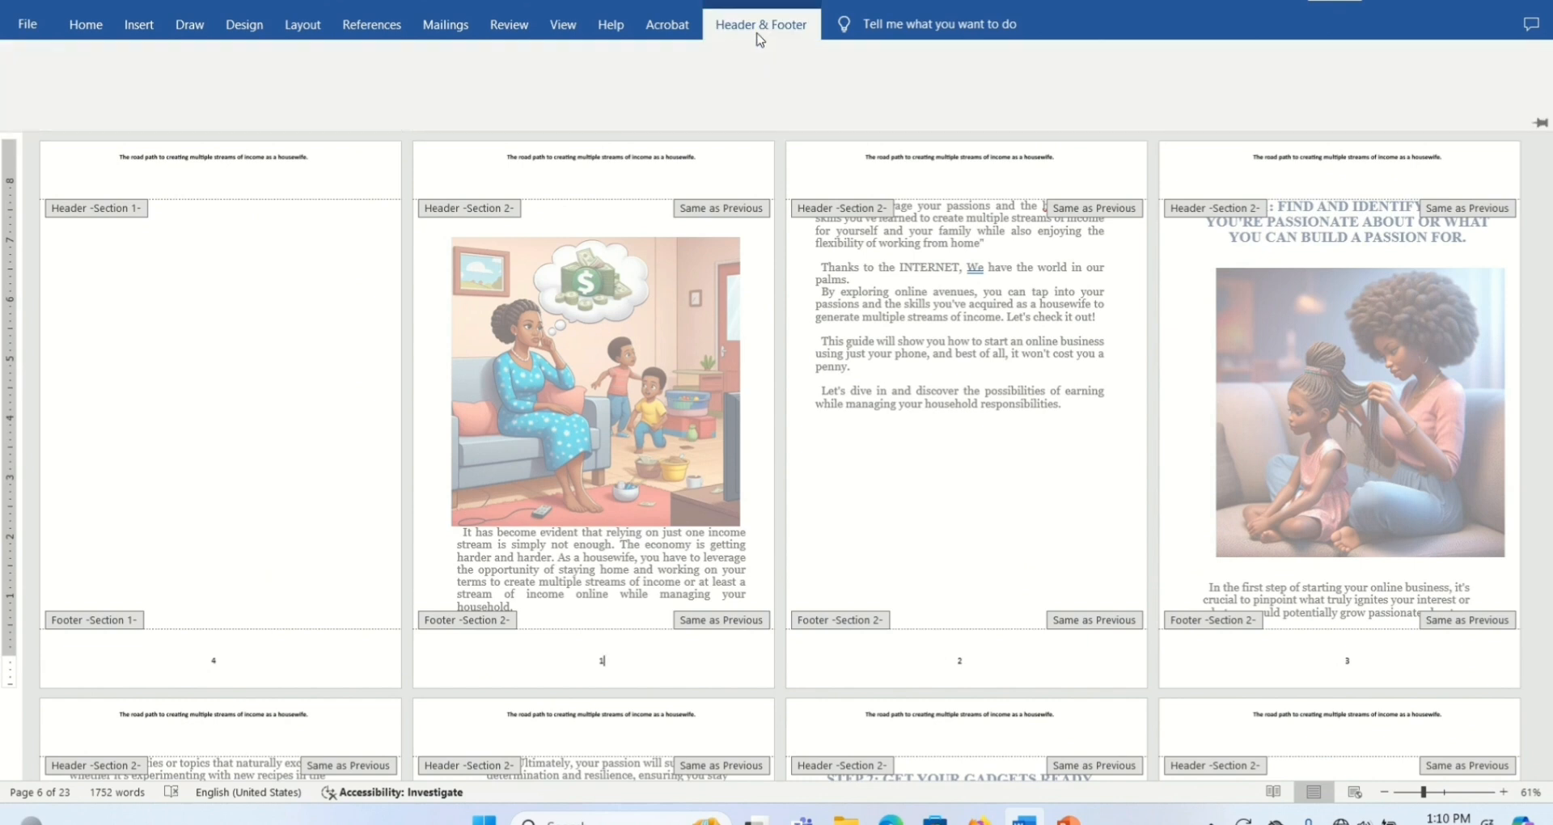
click(577, 113)
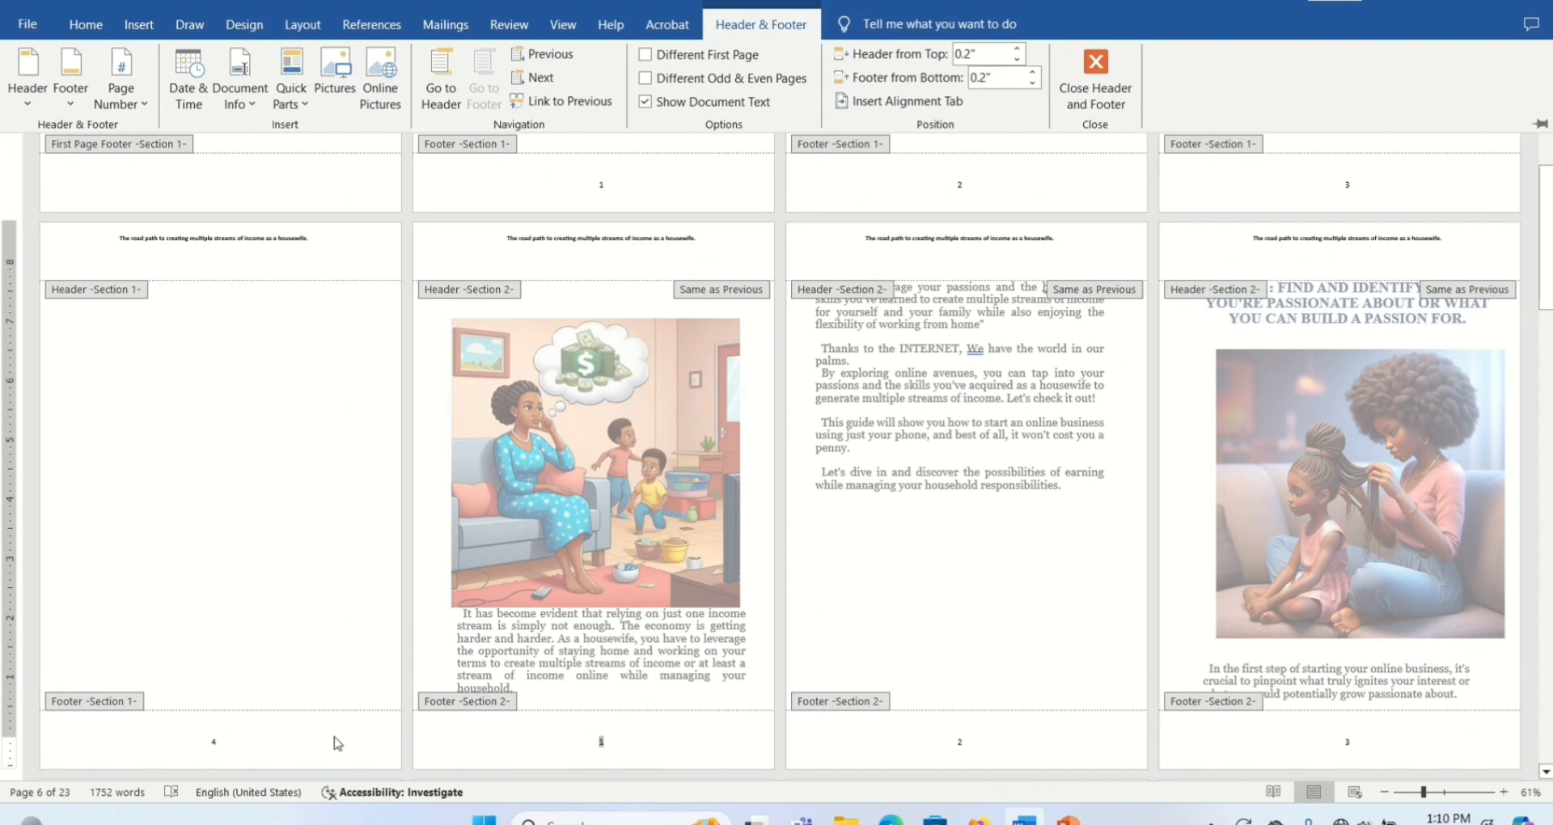
- Delete the page number from the Section 1 footer on the blank page and leave header and footer editing
click(217, 744)
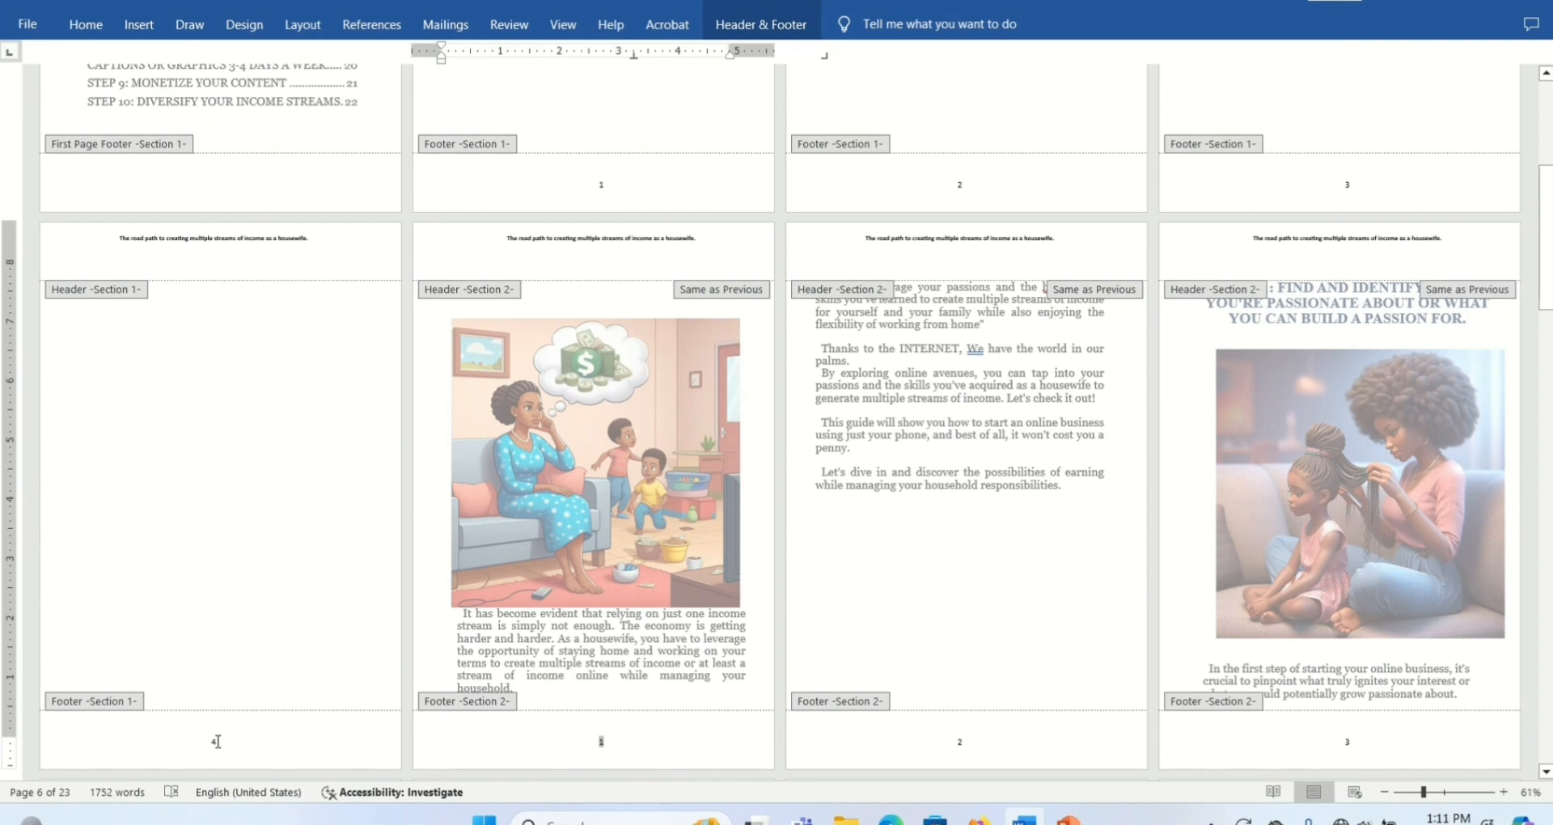
click(217, 742)
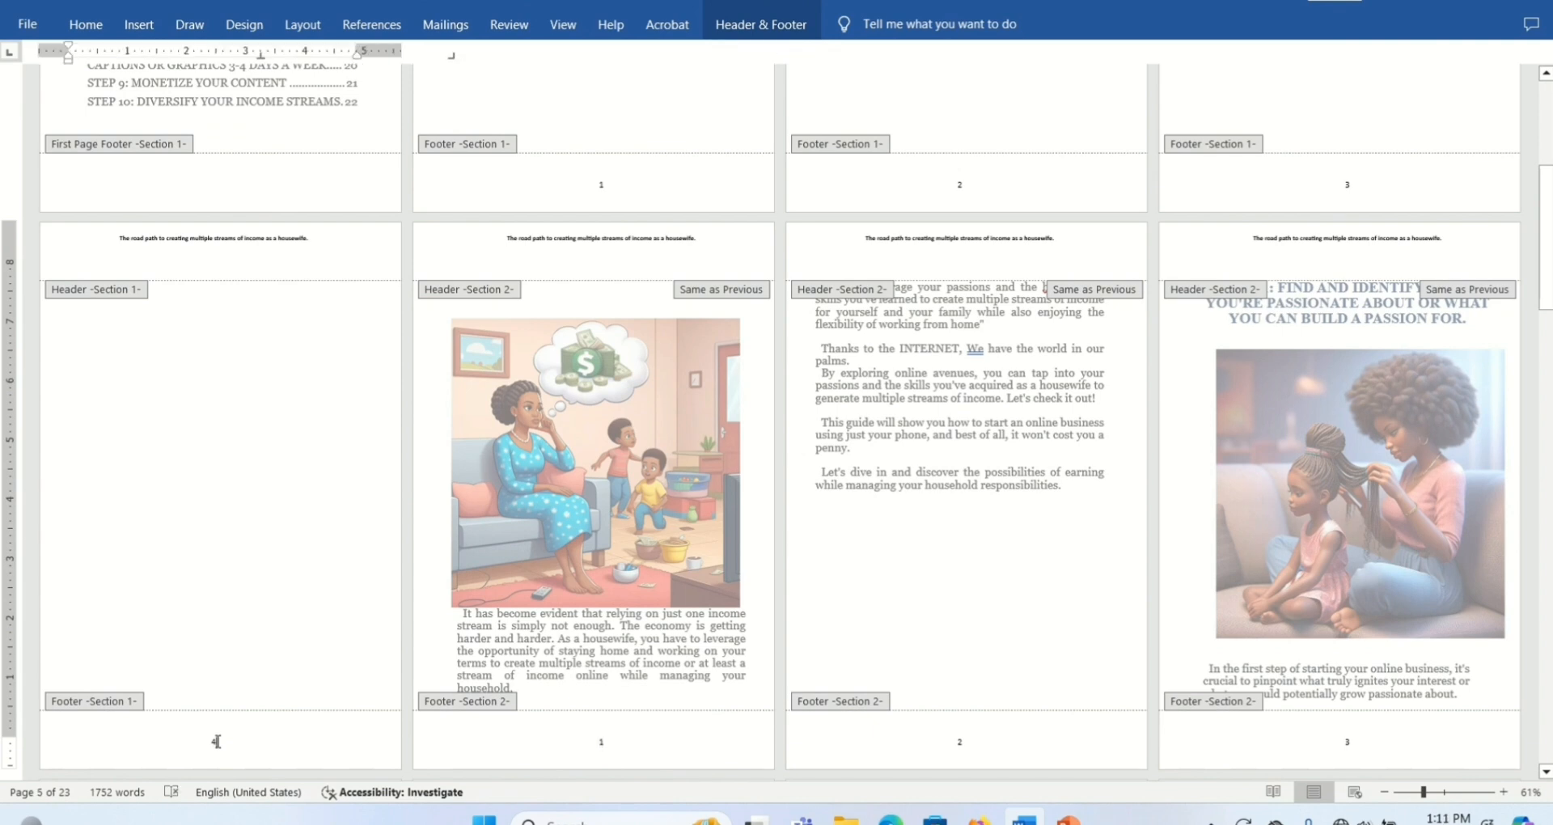
text(fff)
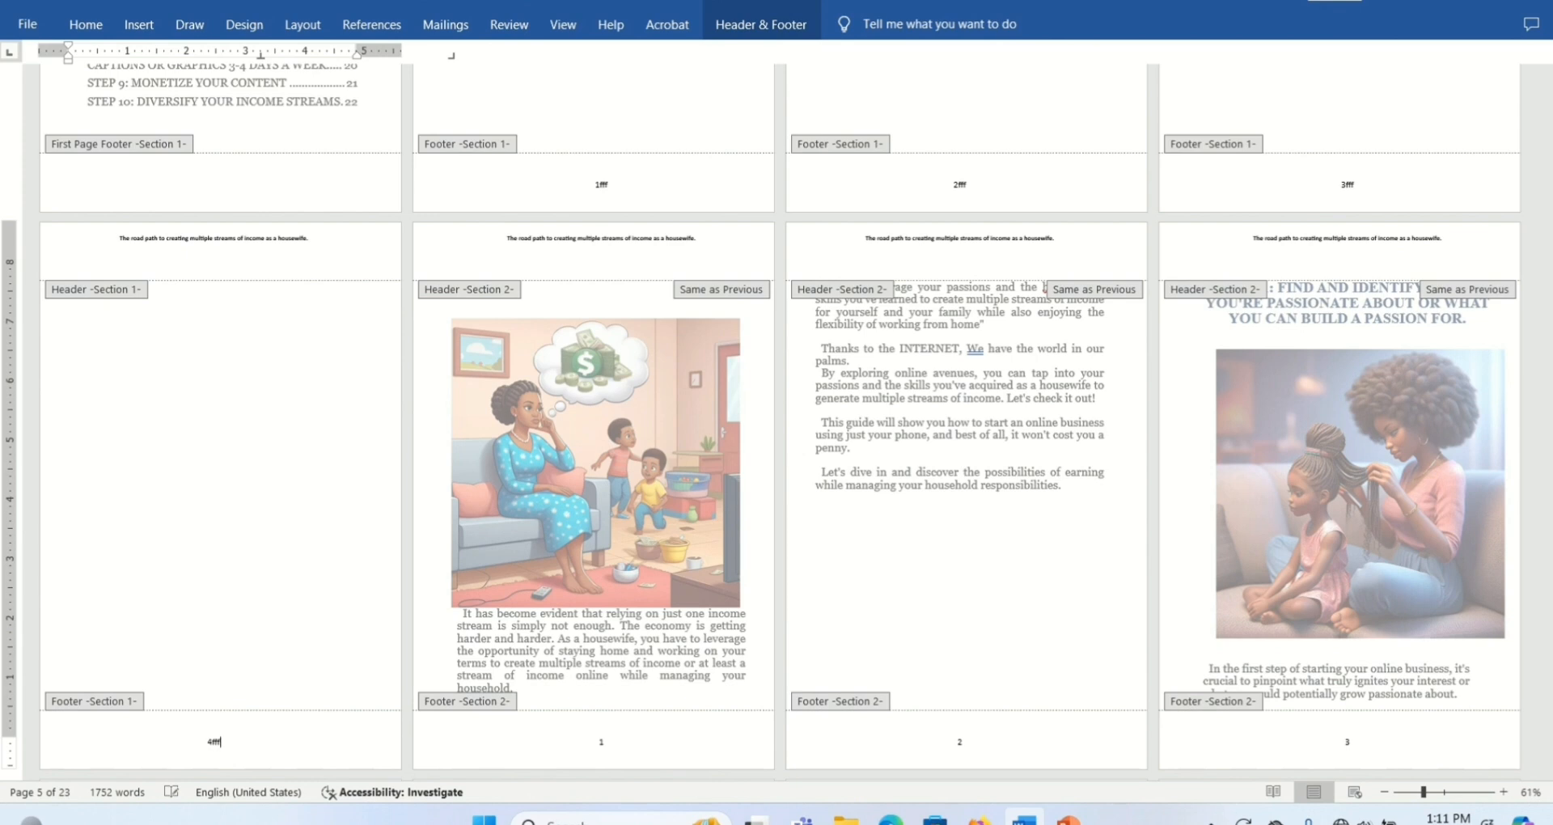
text(ggg)
key(BackSpace)
key(BackSpace)
key(BackSpace)
key(BackSpace)
key(BackSpace)
key(BackSpace)
key(BackSpace)
key(BackSpace)
key(BackSpace)
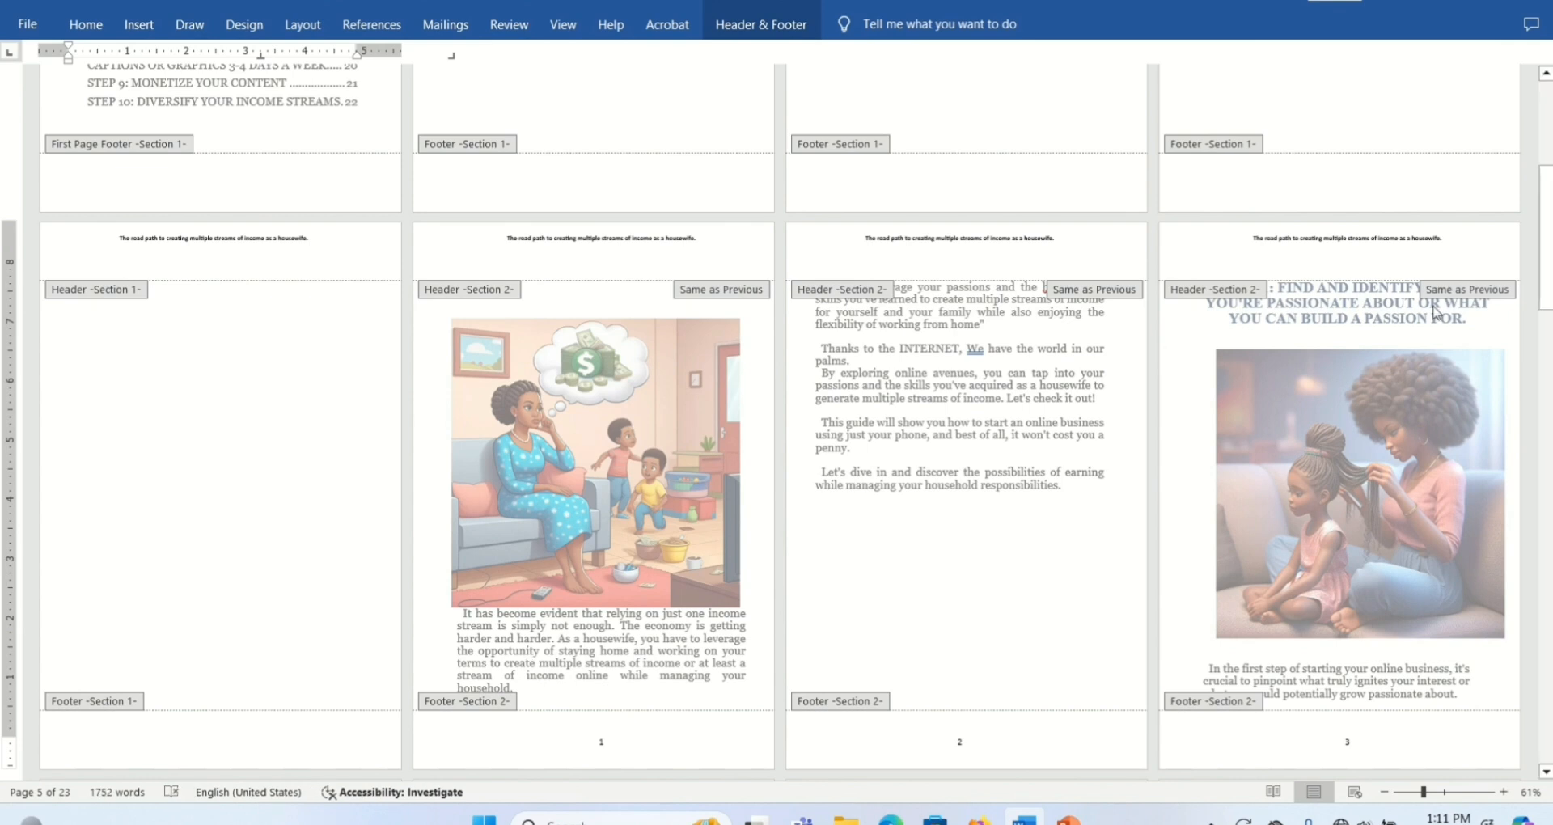
double_click(1531, 348)
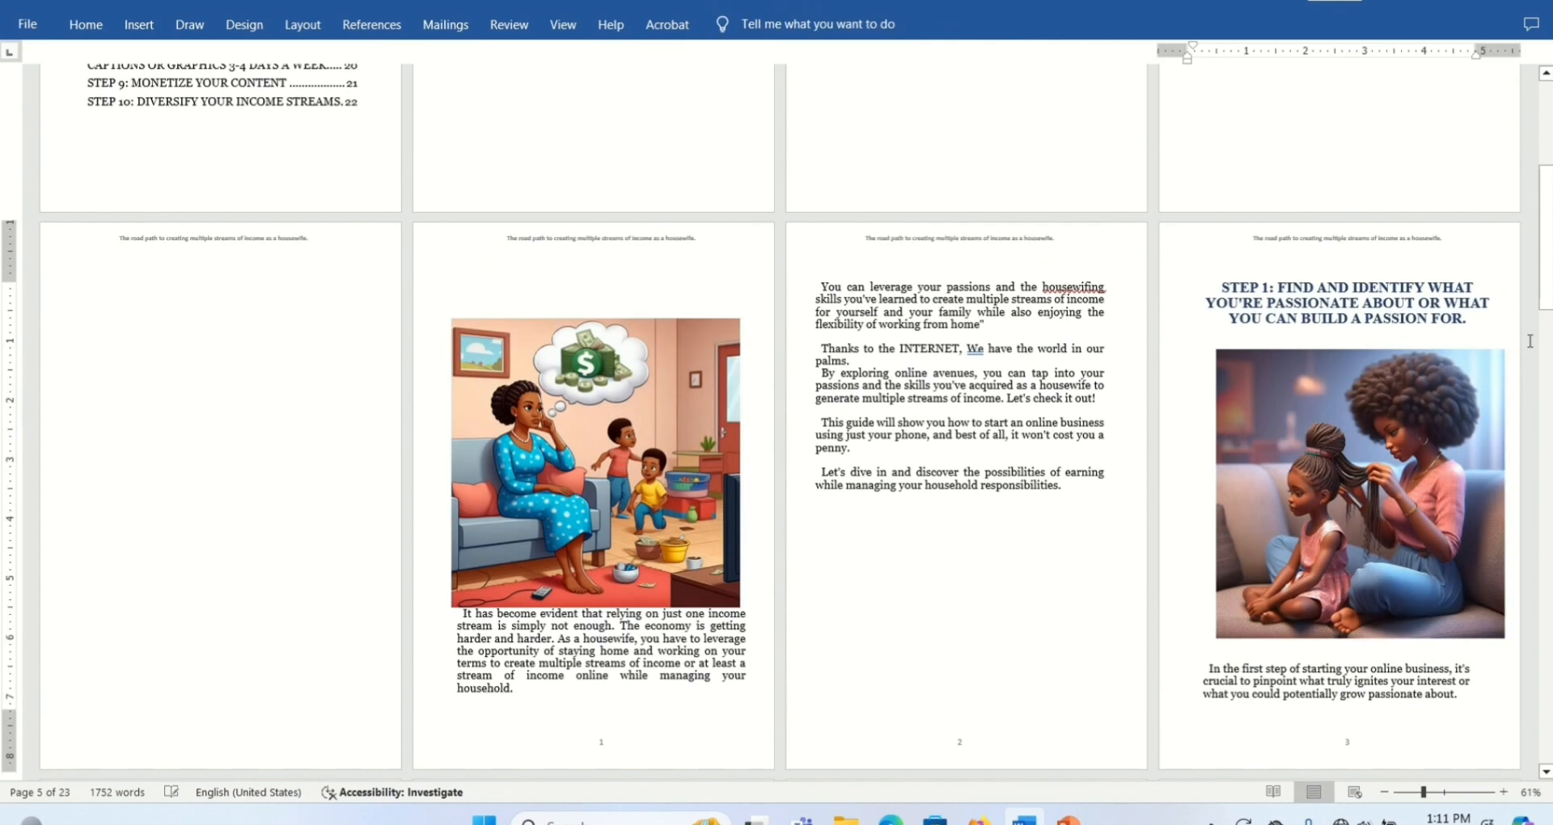
- Examine the page numbering on the main content pages at a closer zoom
drag(1545, 283, 1545, 360)
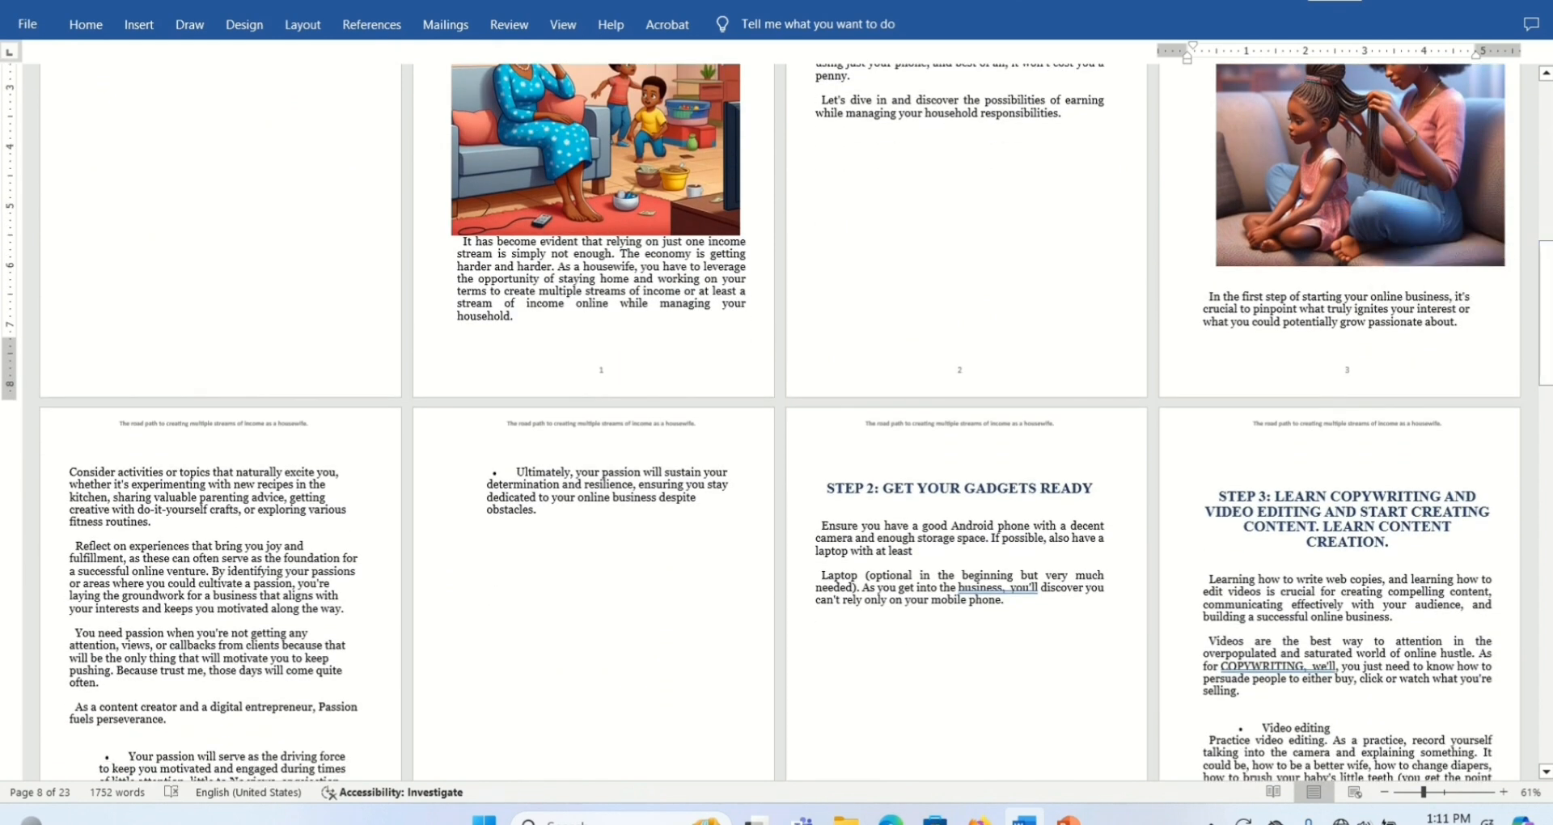
drag(1424, 792, 1436, 793)
drag(1545, 248, 1490, 247)
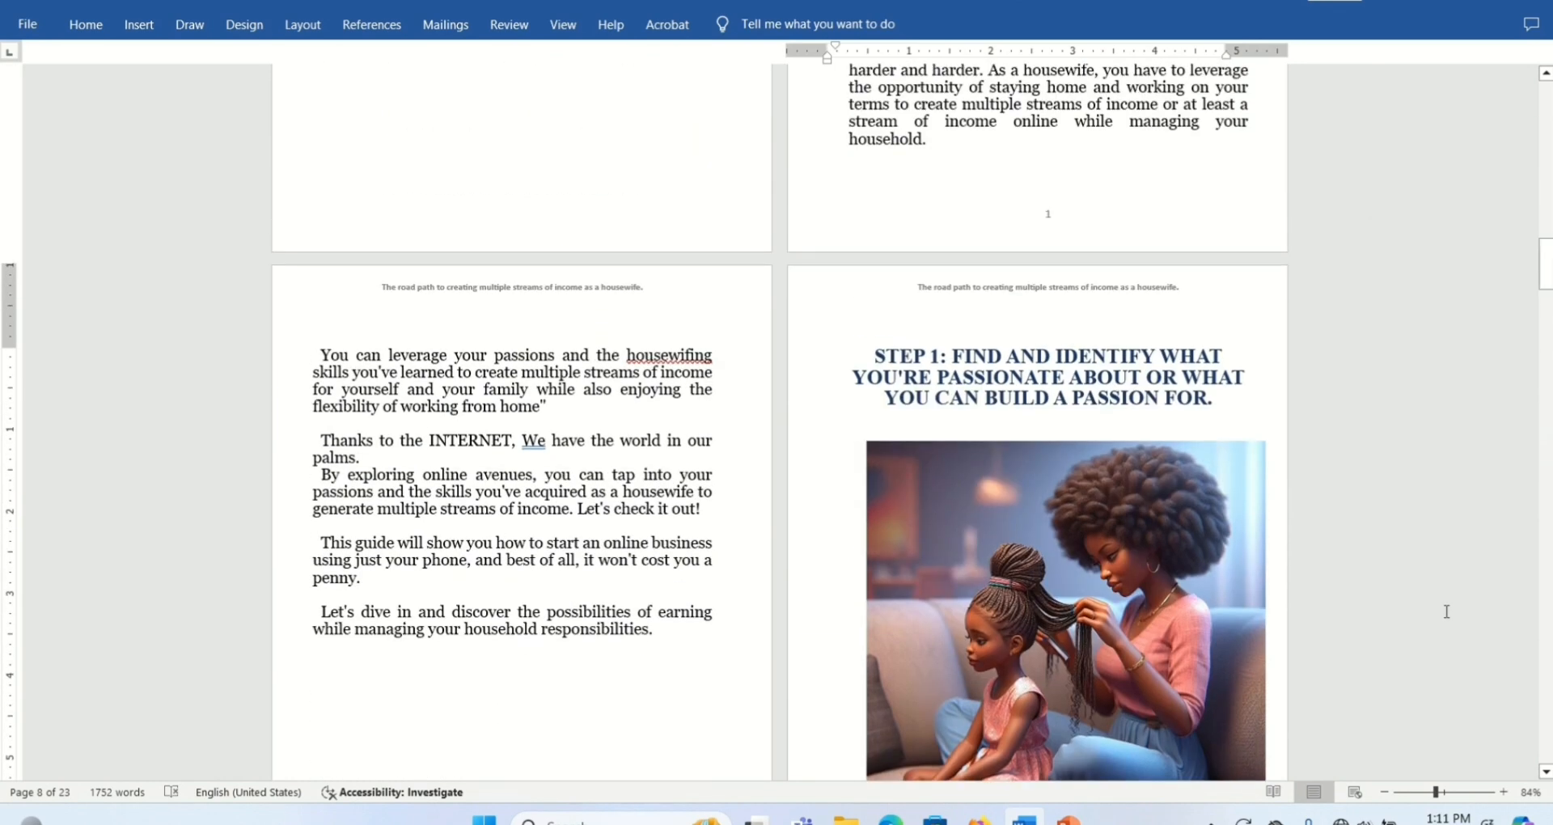
drag(1438, 793, 1419, 794)
drag(1545, 215, 1545, 244)
- Reopen the Section 2 footer and change its page number format to a, b, c
double_click(623, 401)
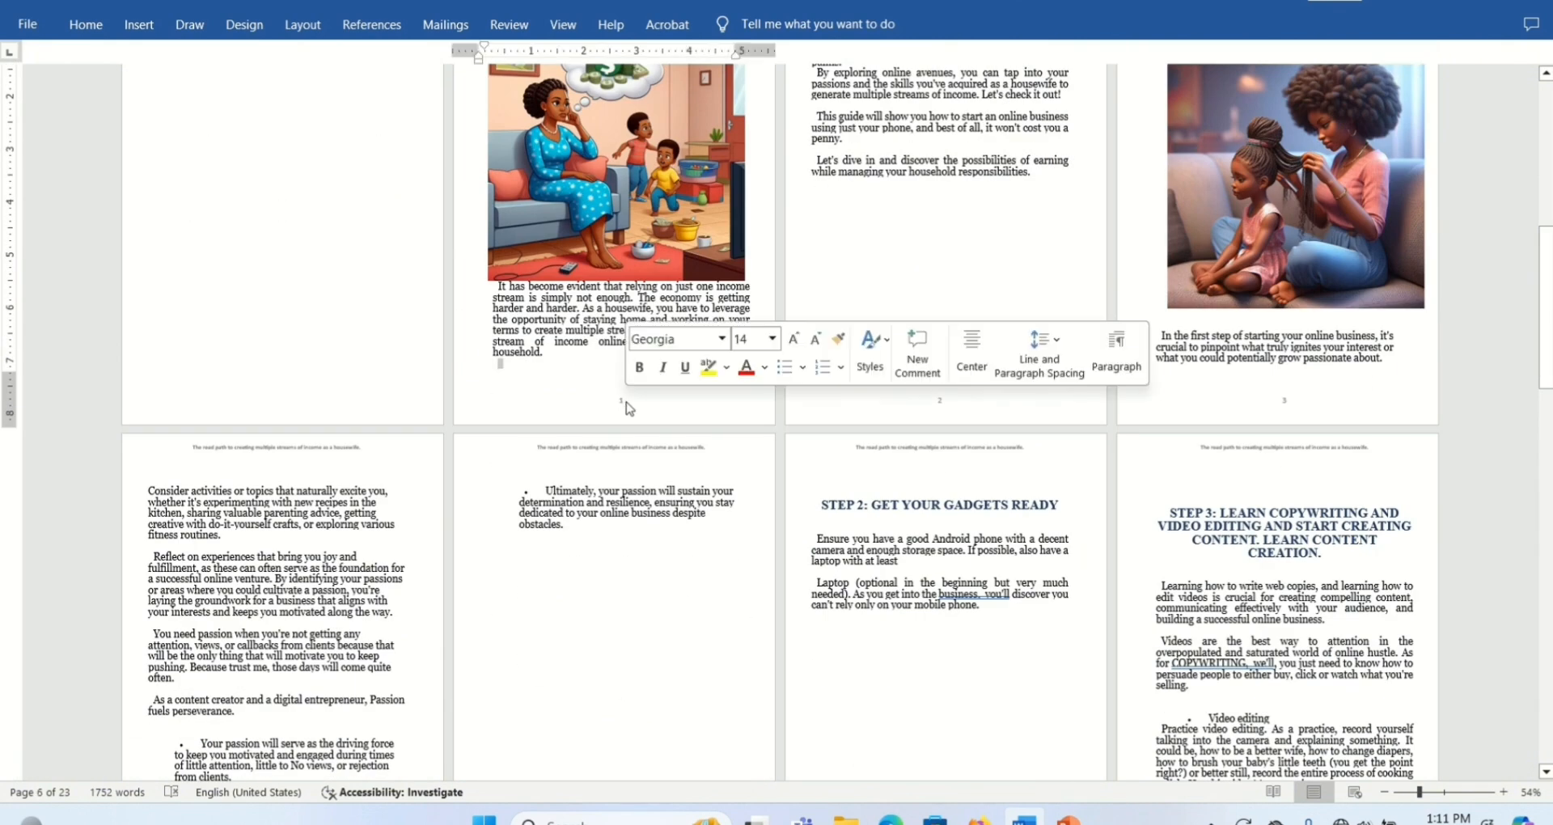
click(750, 17)
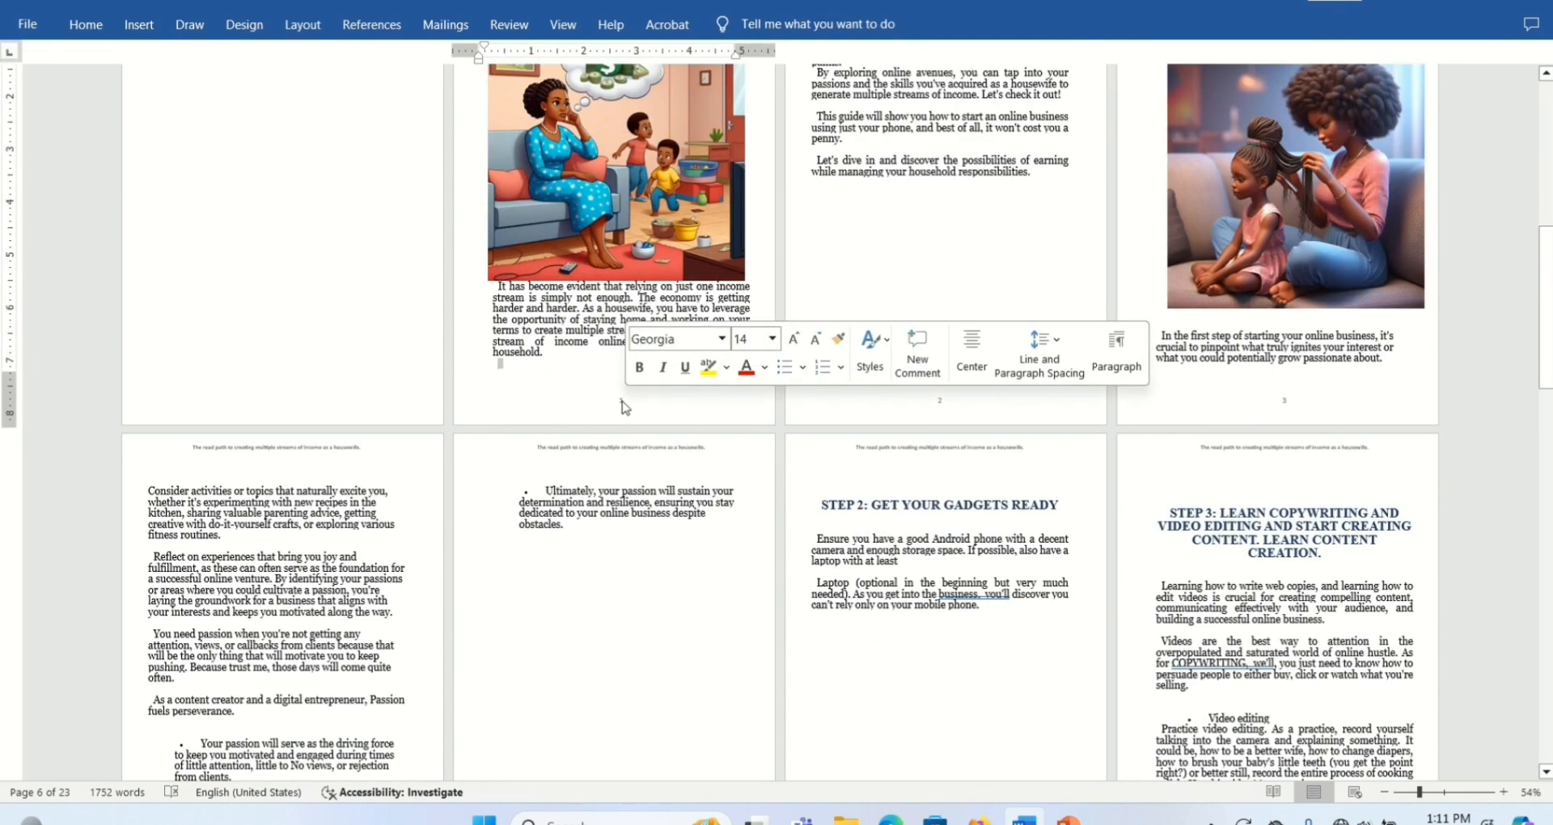
double_click(623, 400)
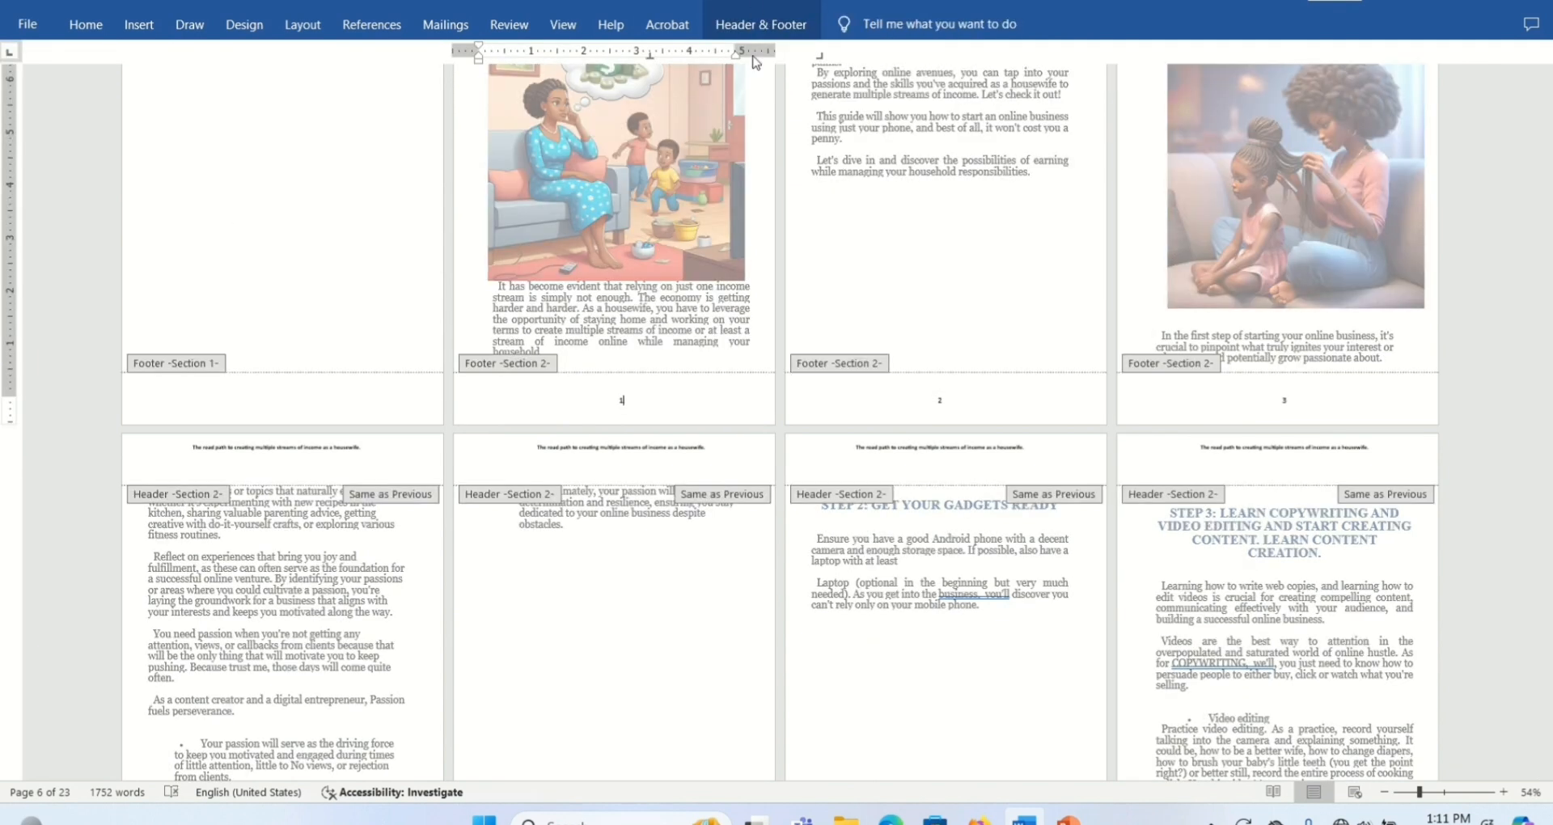
click(746, 20)
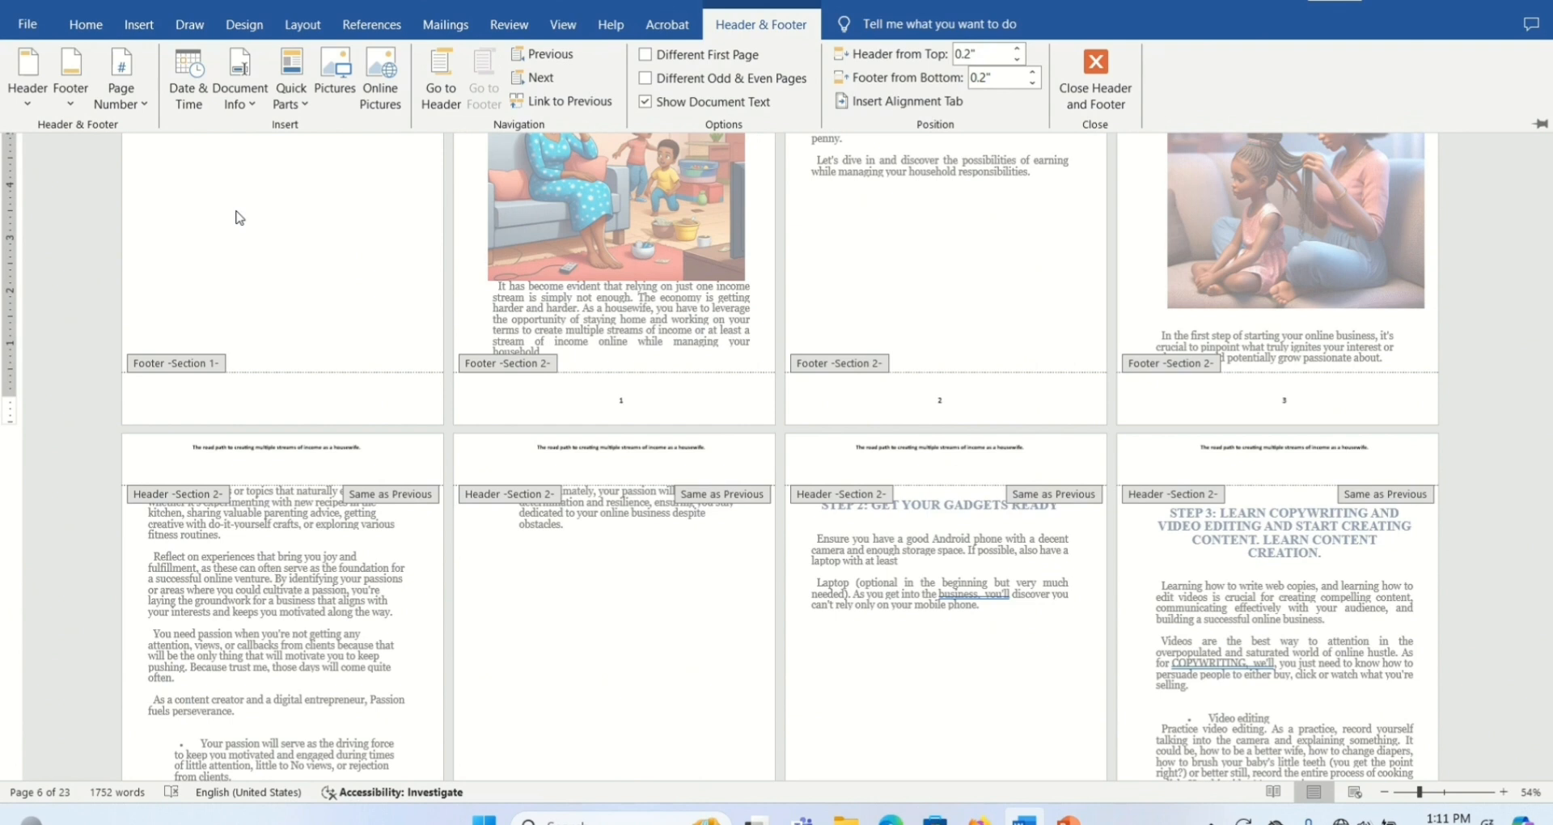
click(142, 109)
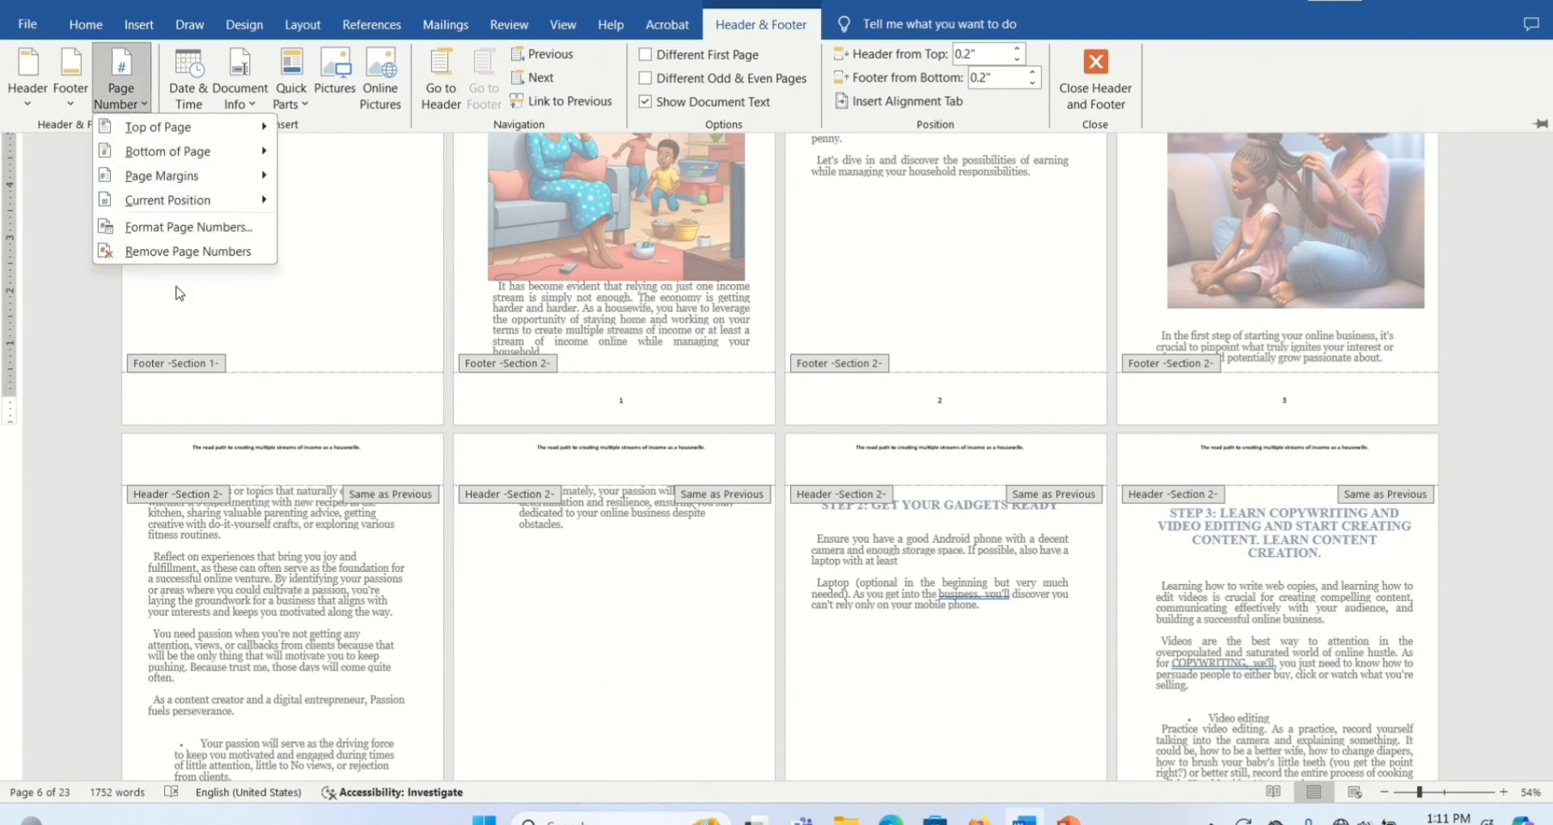
click(193, 225)
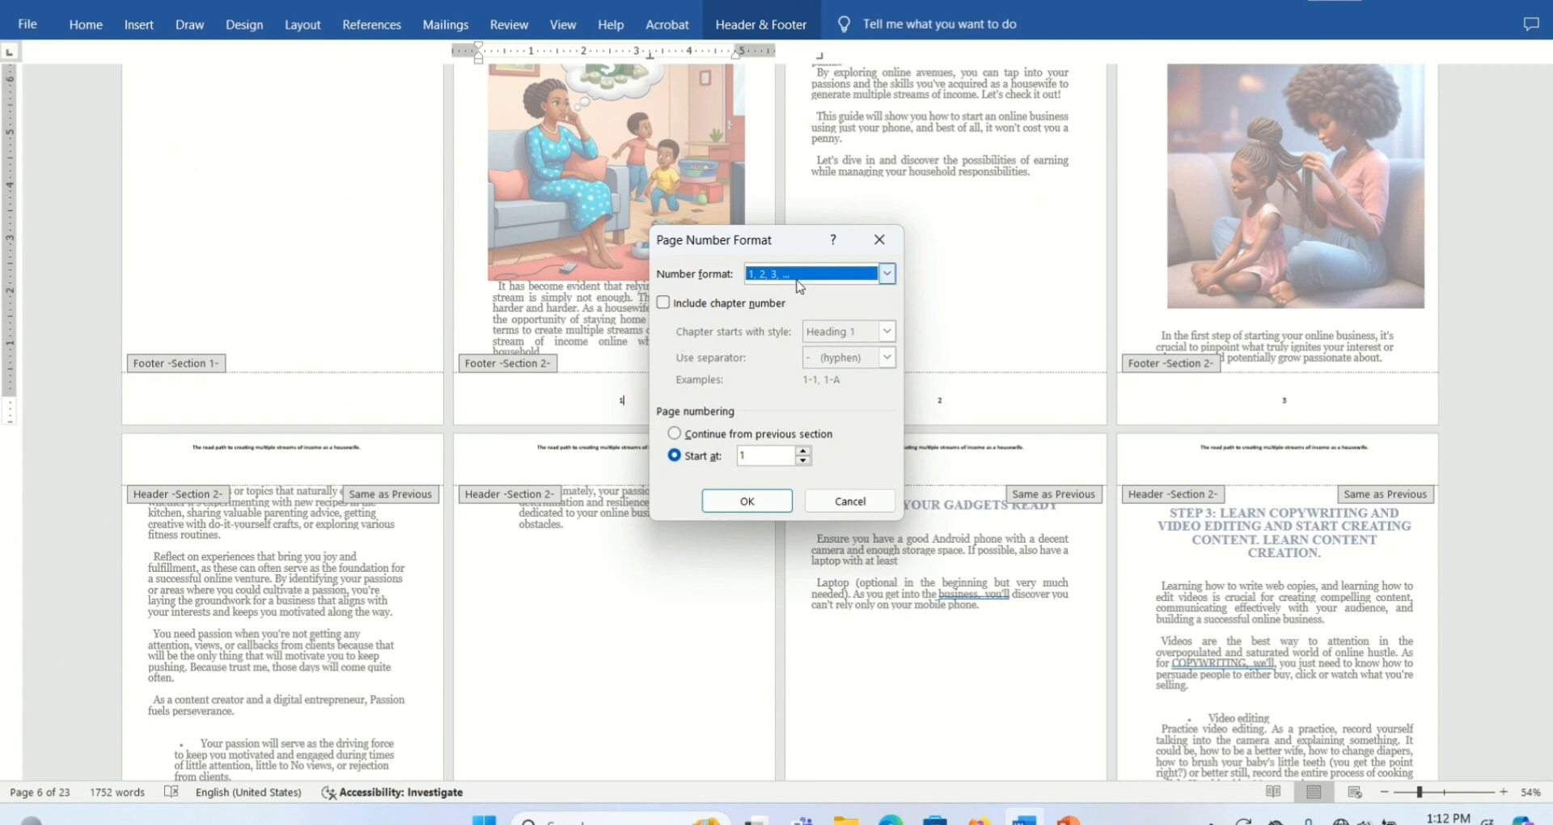
click(888, 274)
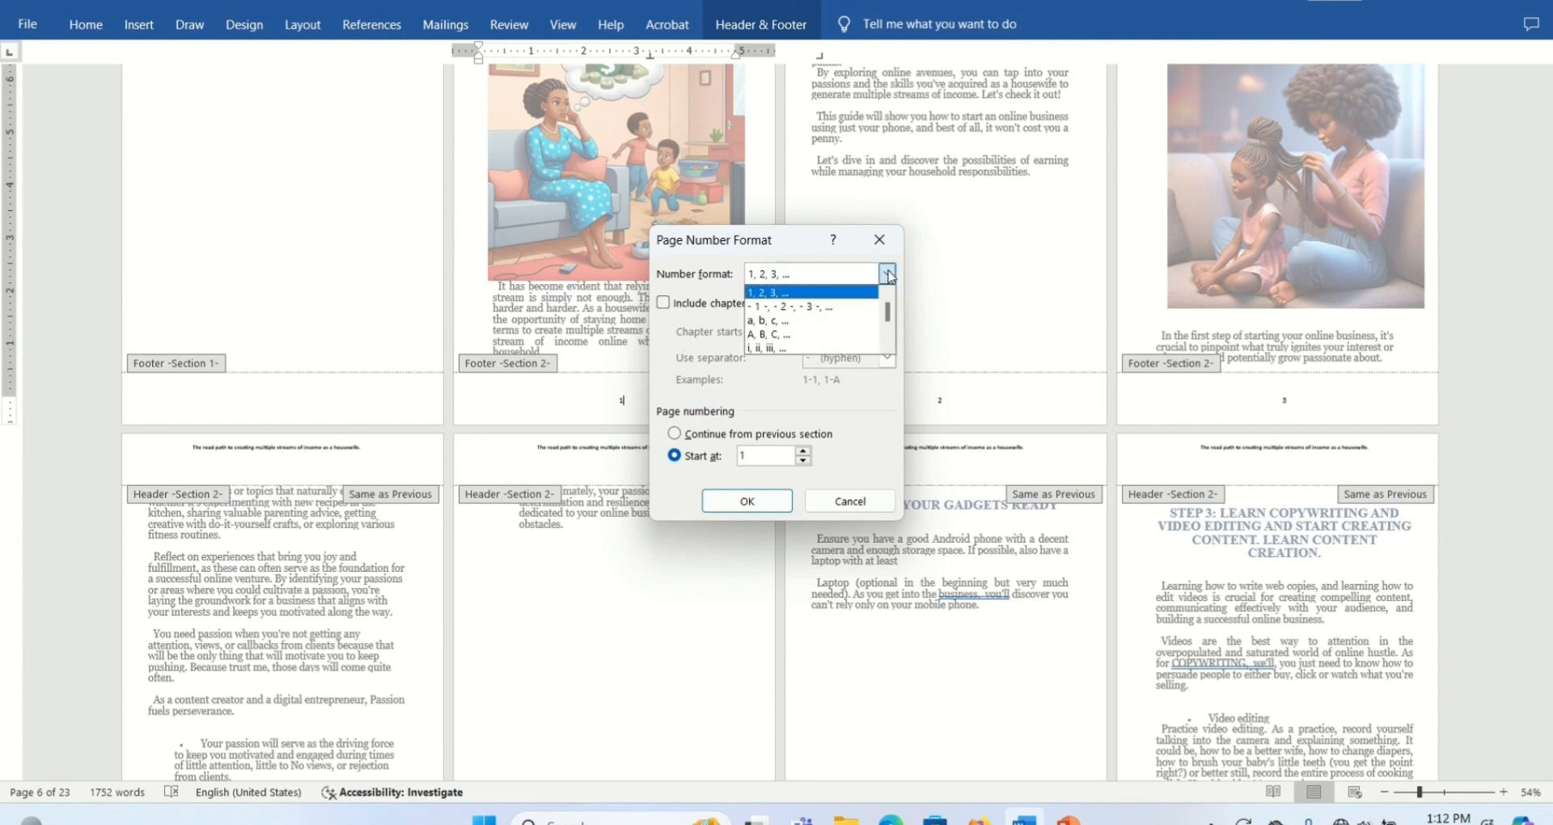
click(791, 326)
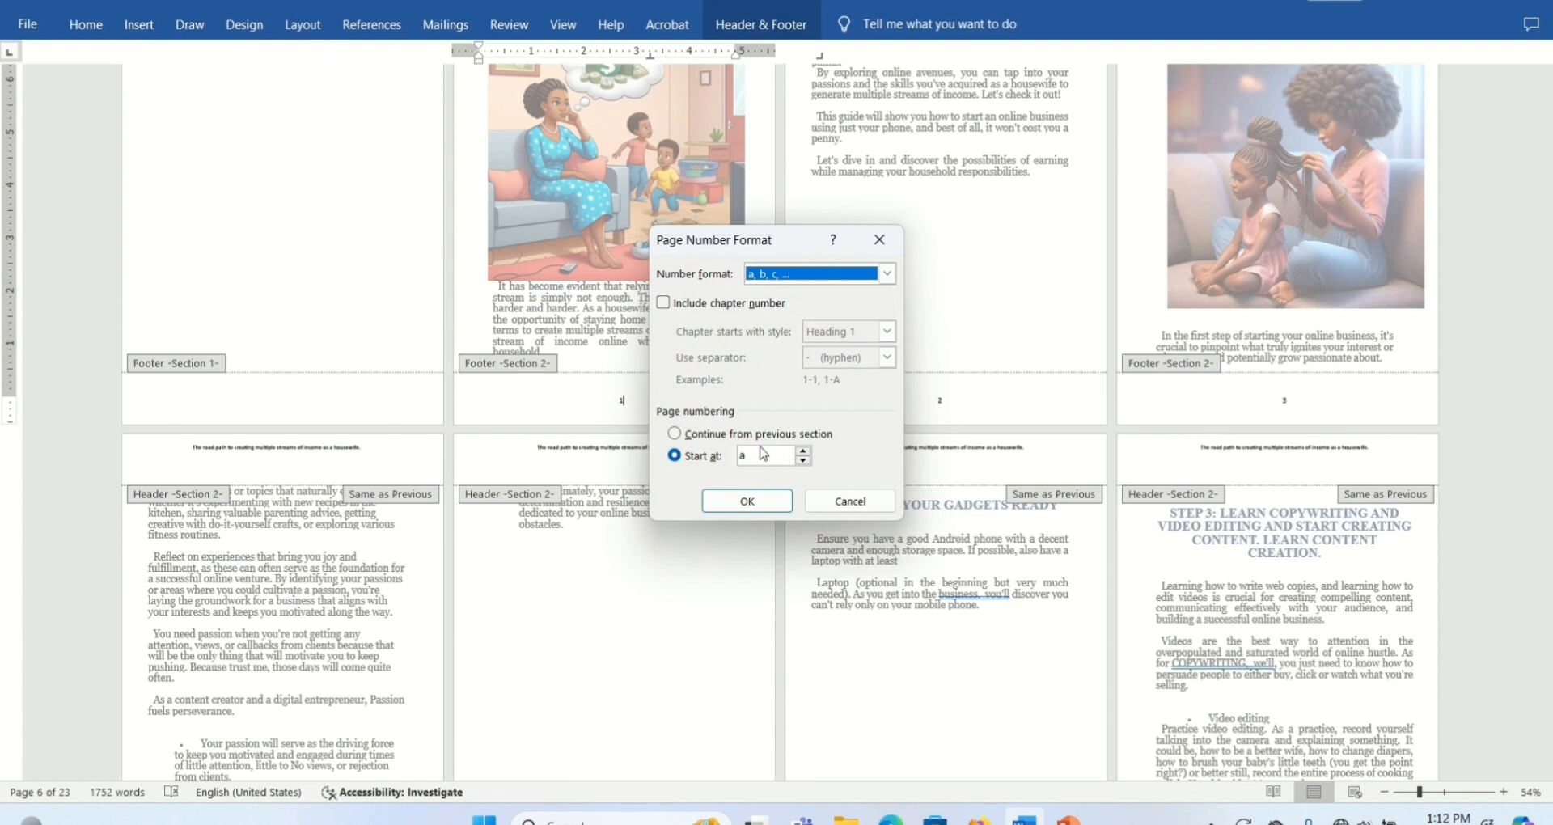
click(766, 502)
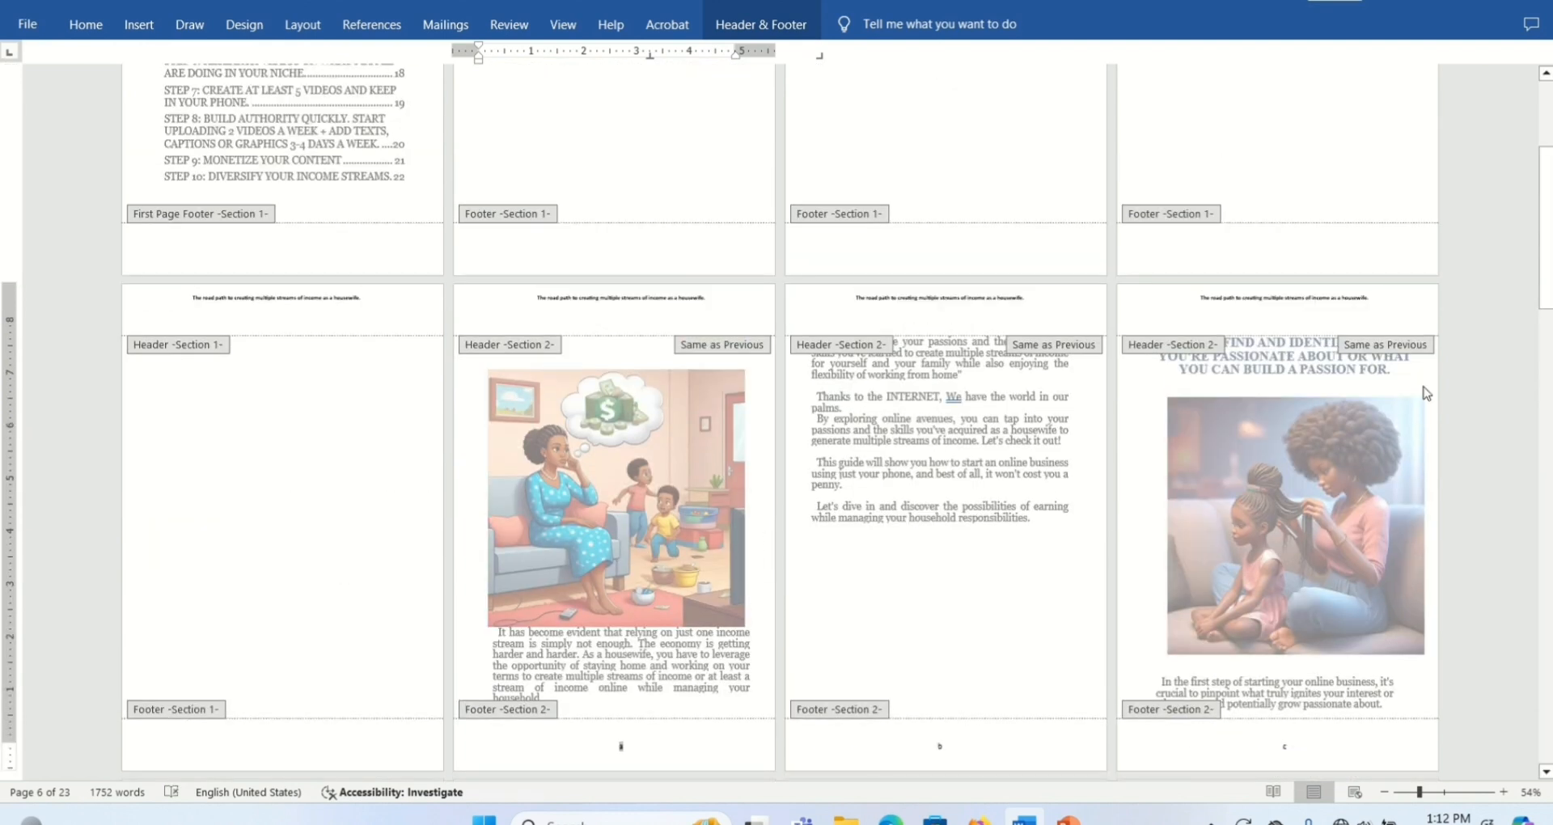
drag(1545, 235, 1545, 296)
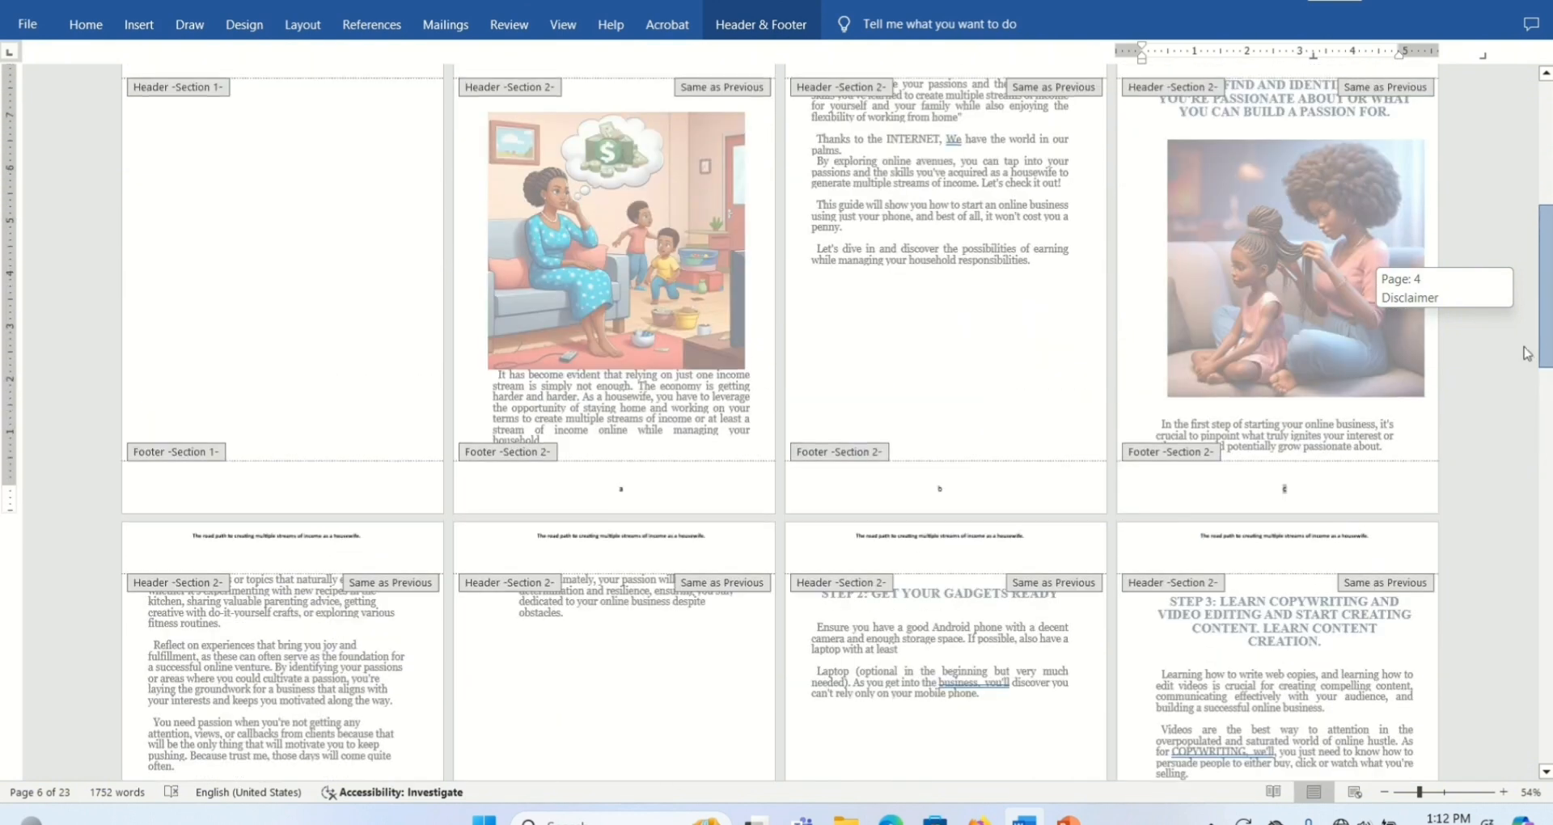